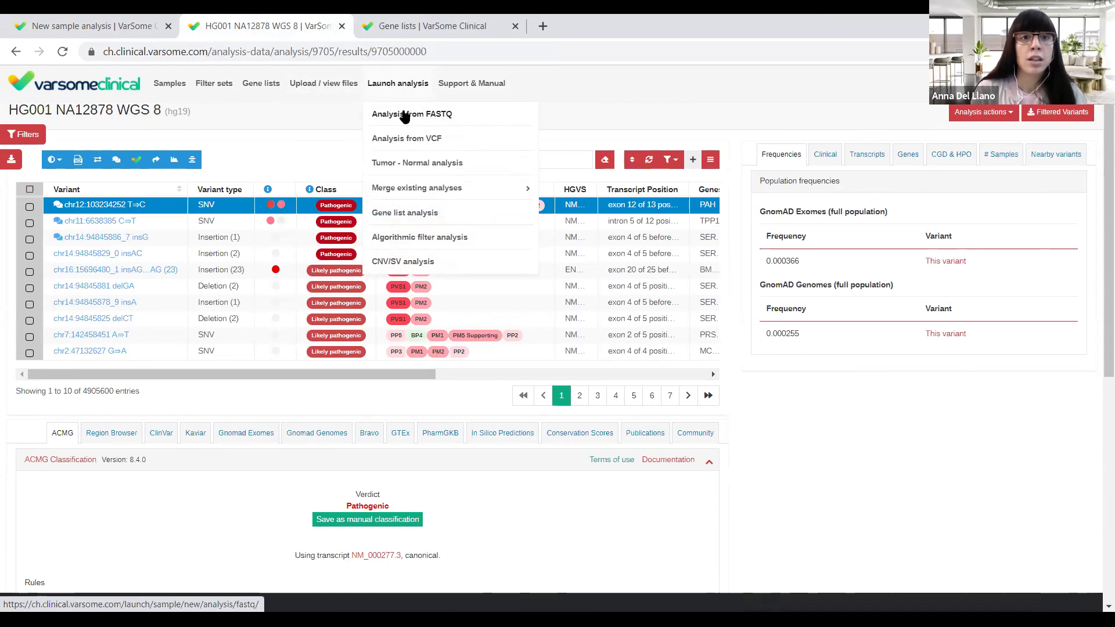
Switch to the new sample analysis form for FASTQ files and go to Sample #1's identifier field
left_click(73, 24)
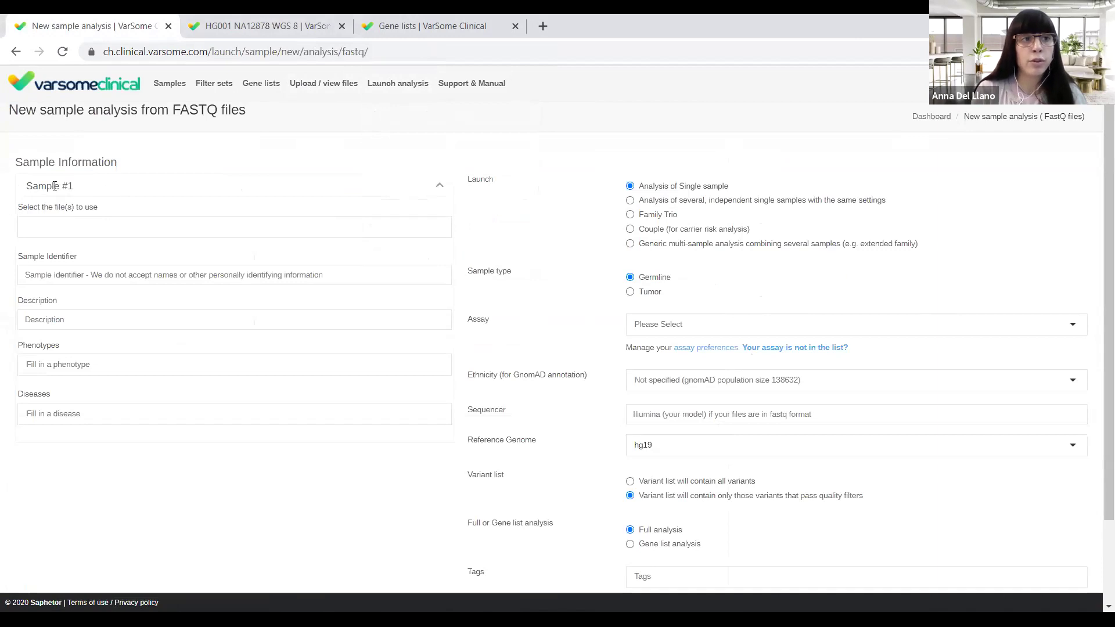
left_click_drag(29, 189, 150, 192)
left_click(253, 189)
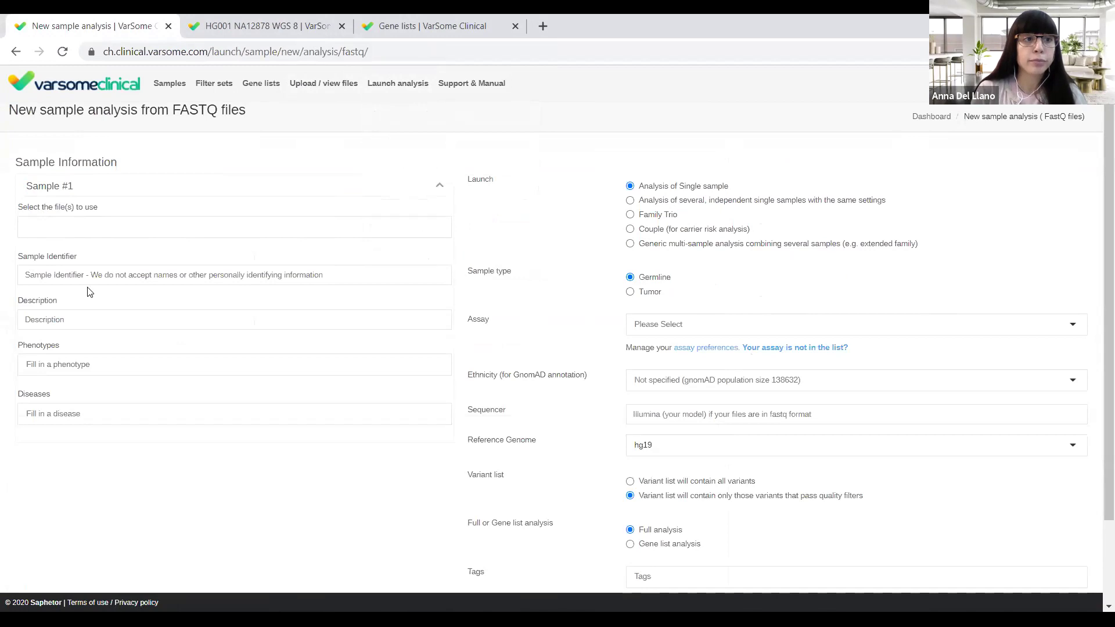
left_click(214, 271)
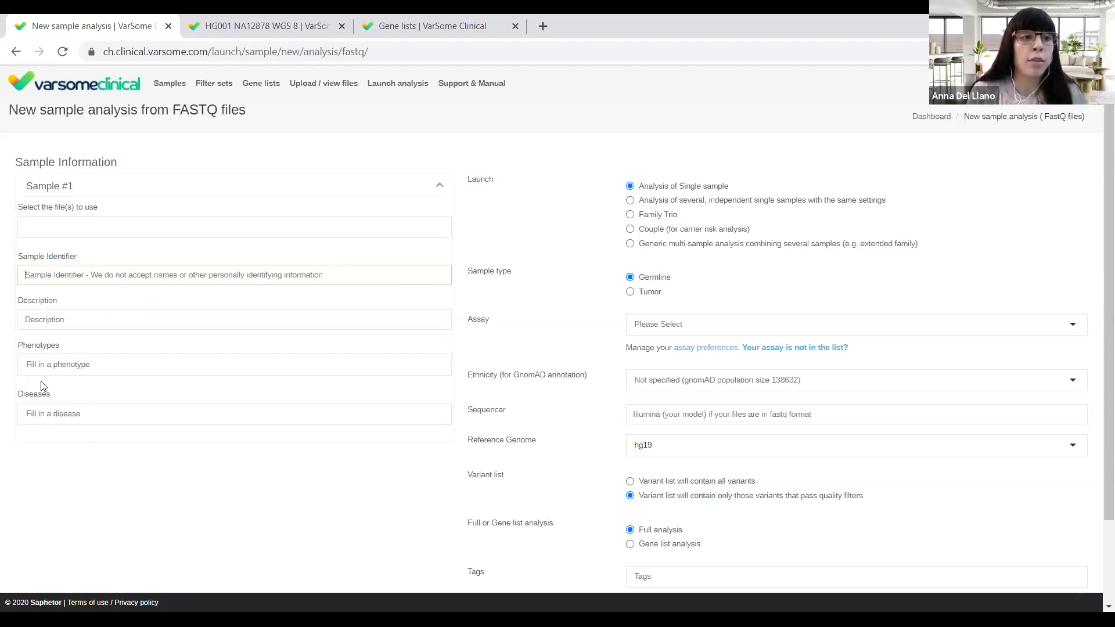
Add the phenotypes Retinopathy (HP:0000488) and Encephalocele (HP:0002084) to Sample #1
left_click(80, 370)
type("retin")
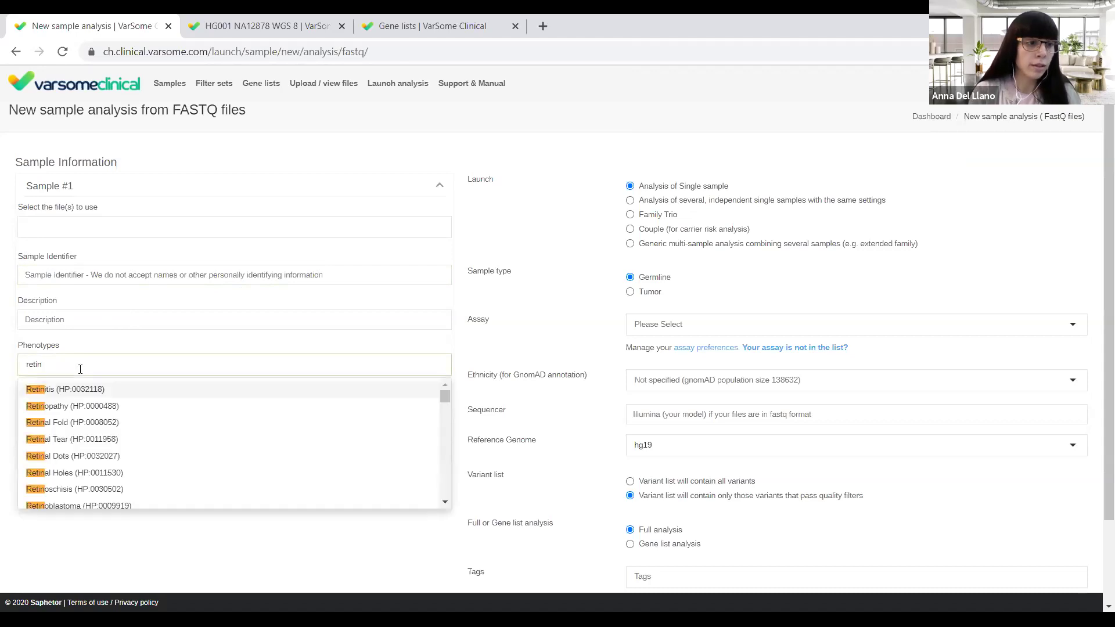
left_click(75, 407)
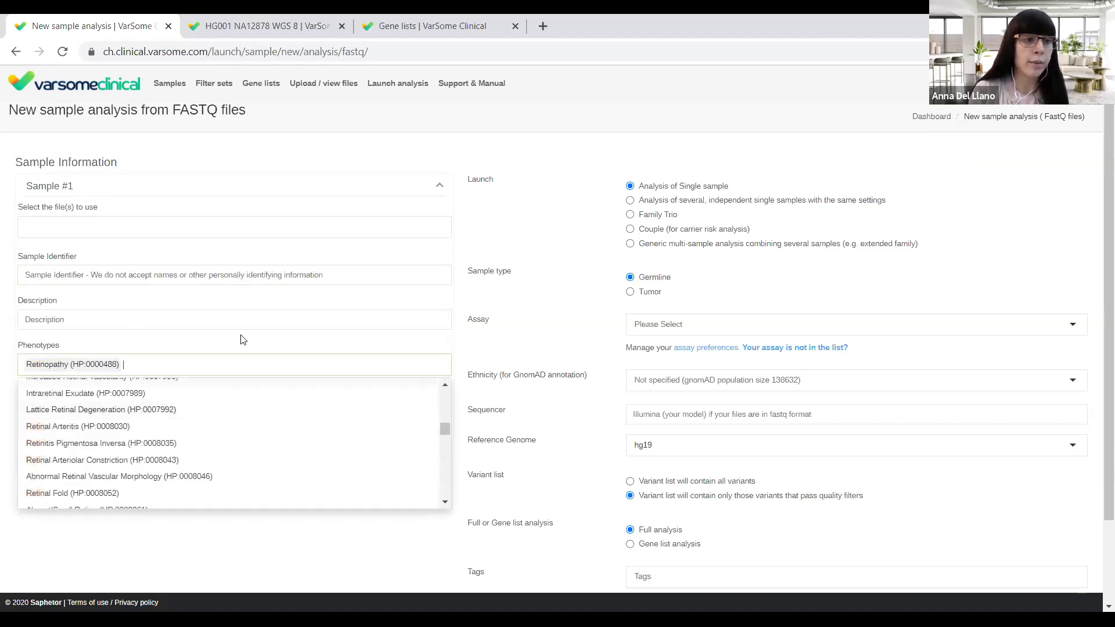
left_click(155, 356)
left_click(192, 362)
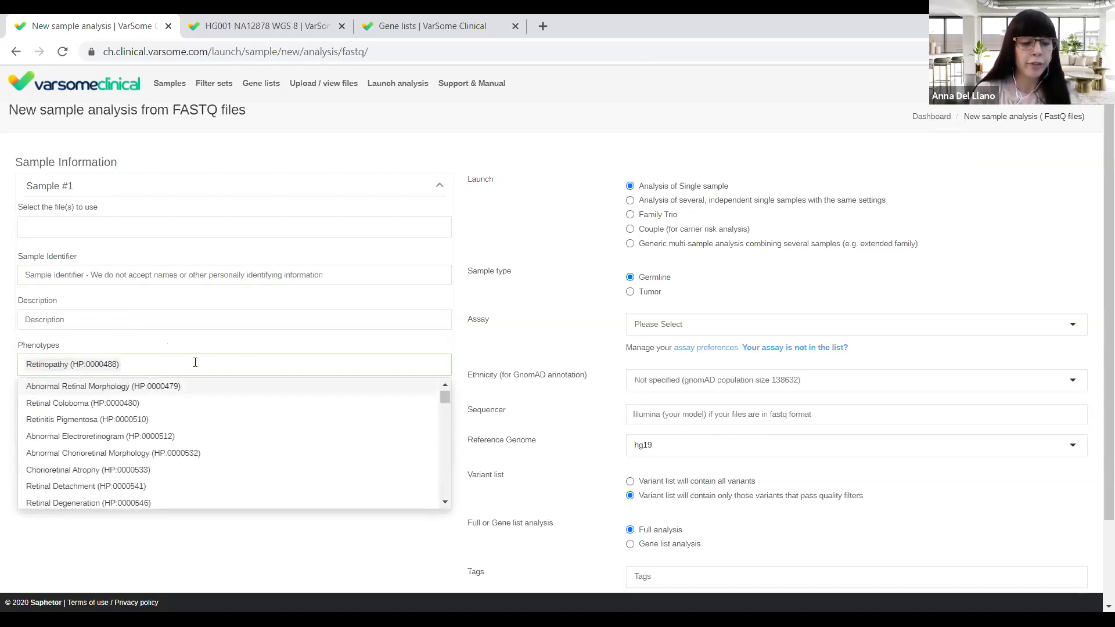
type("encephalo")
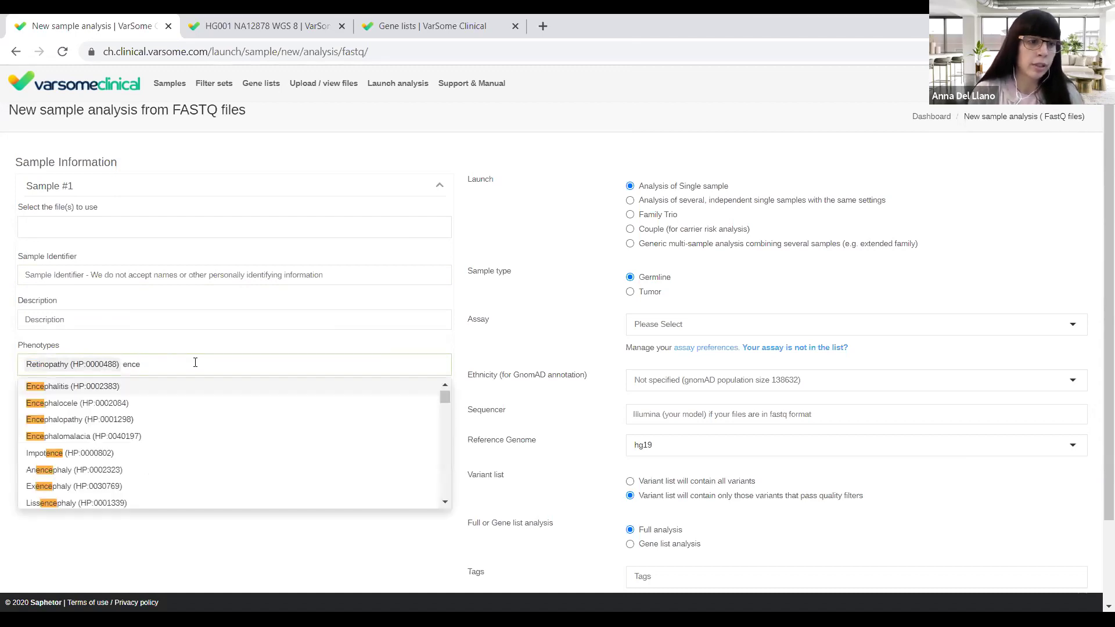
left_click(315, 382)
left_click(592, 281)
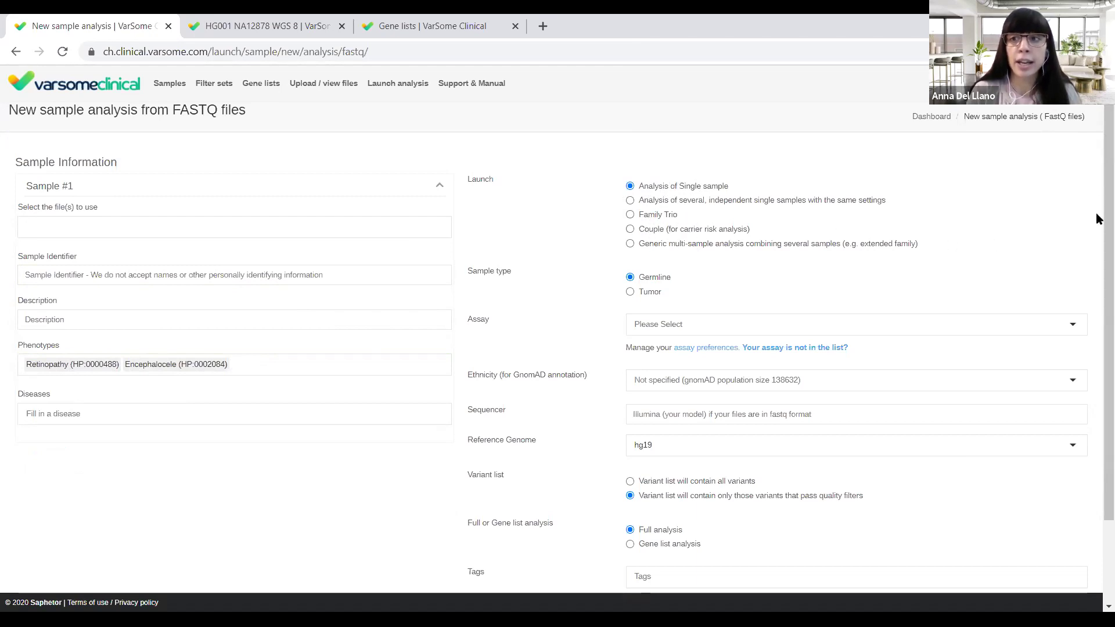
Review the available assays and the reference genome options in the analysis settings
scroll(1097, 204, "down", 2)
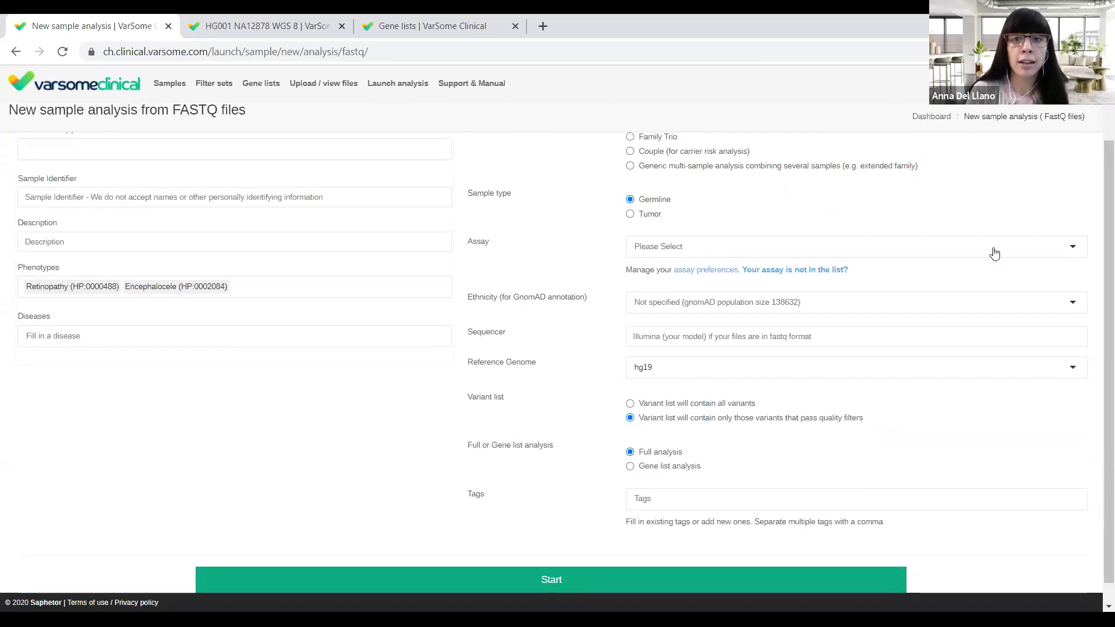
left_click(1077, 248)
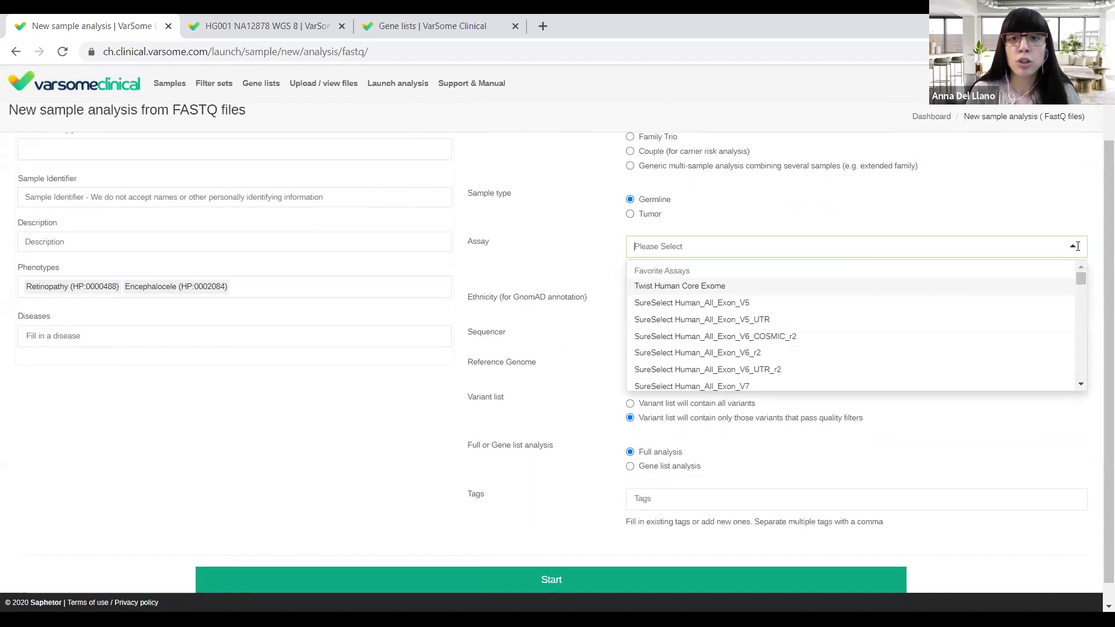
mouse_move(1085, 277)
left_mouse_down()
mouse_move(1083, 319)
mouse_move(1085, 256)
left_mouse_up()
left_click(1092, 208)
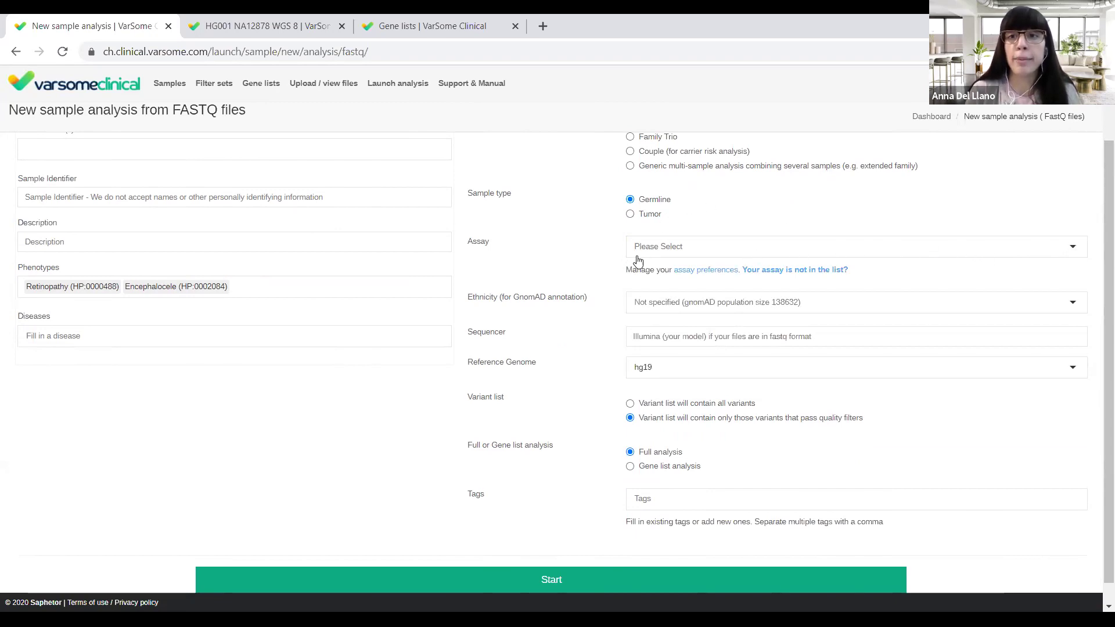
left_click_drag(1095, 169, 1097, 202)
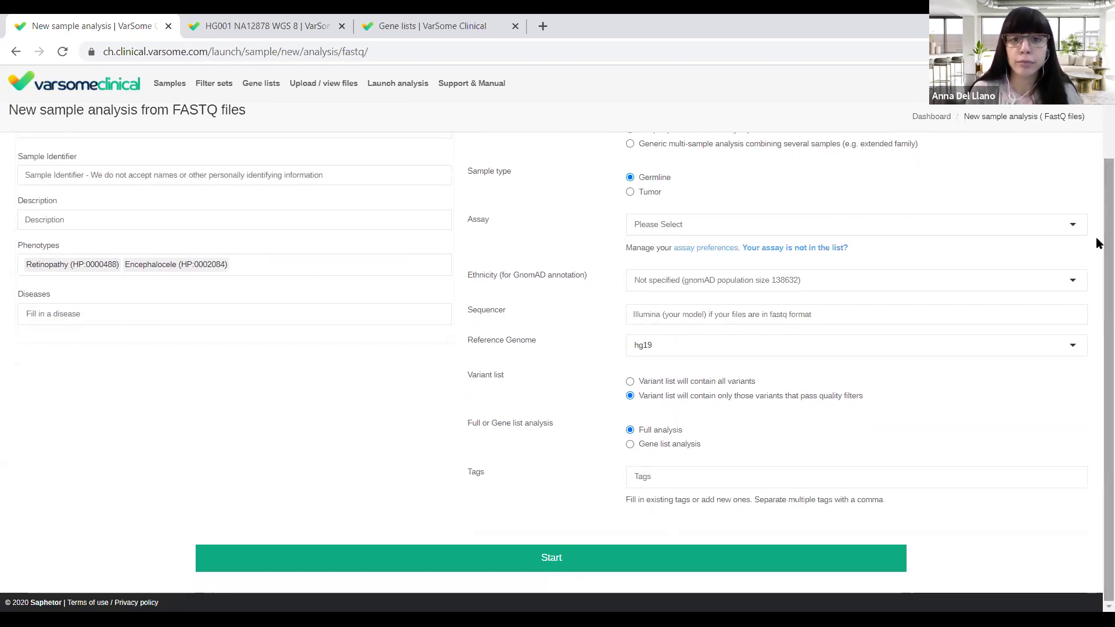
left_click(714, 348)
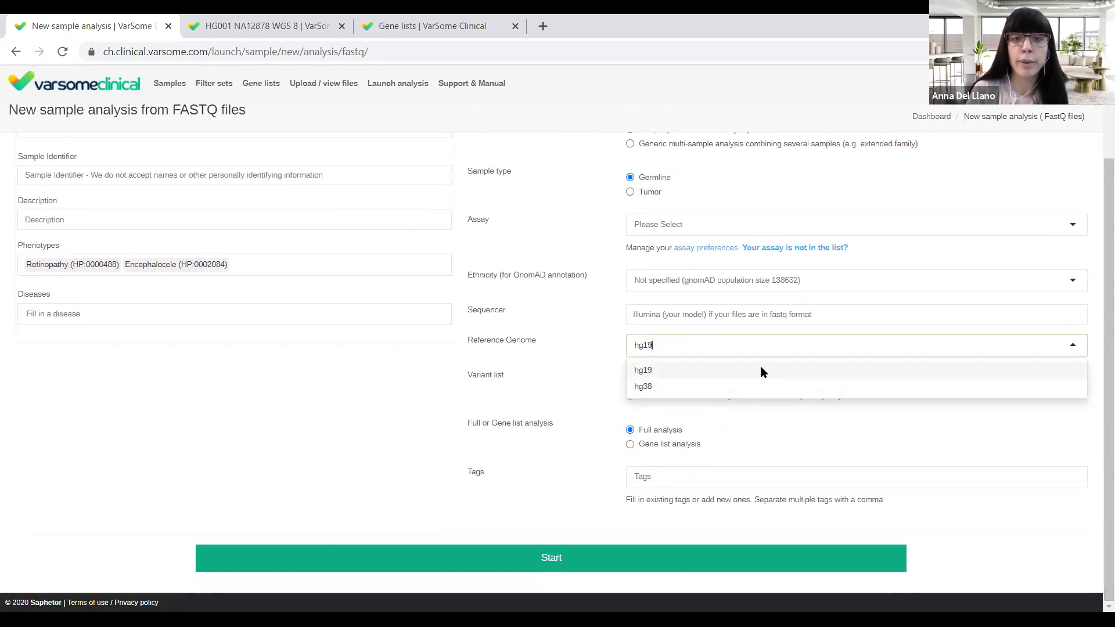
left_click(576, 319)
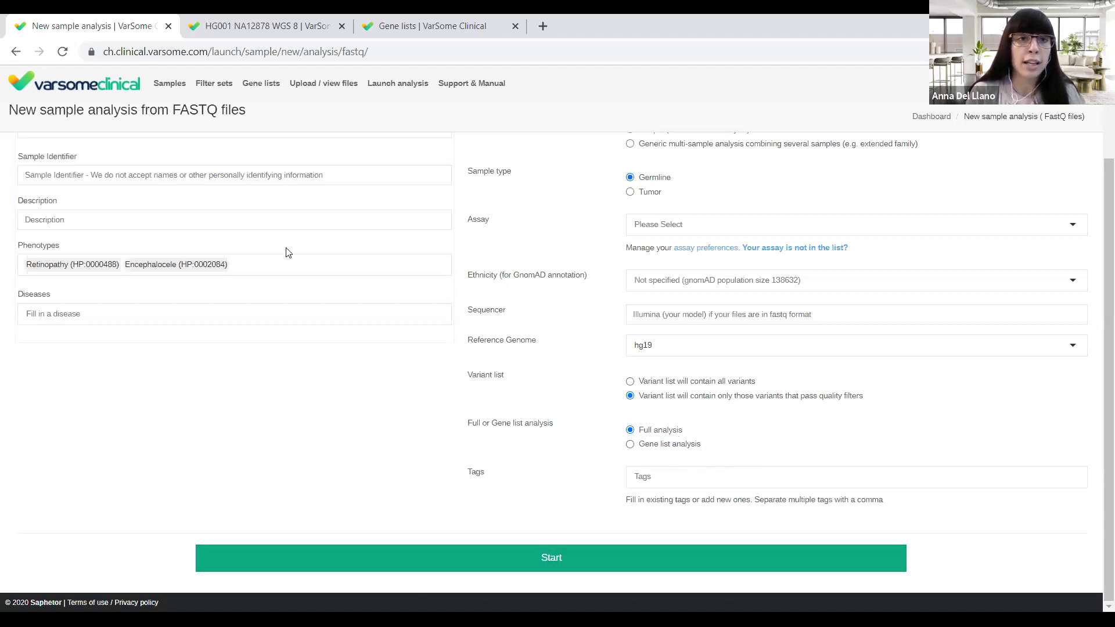
Switch to the HG001 NA12878 WGS 8 results and check the sample title and the number of variant entries
left_click(250, 21)
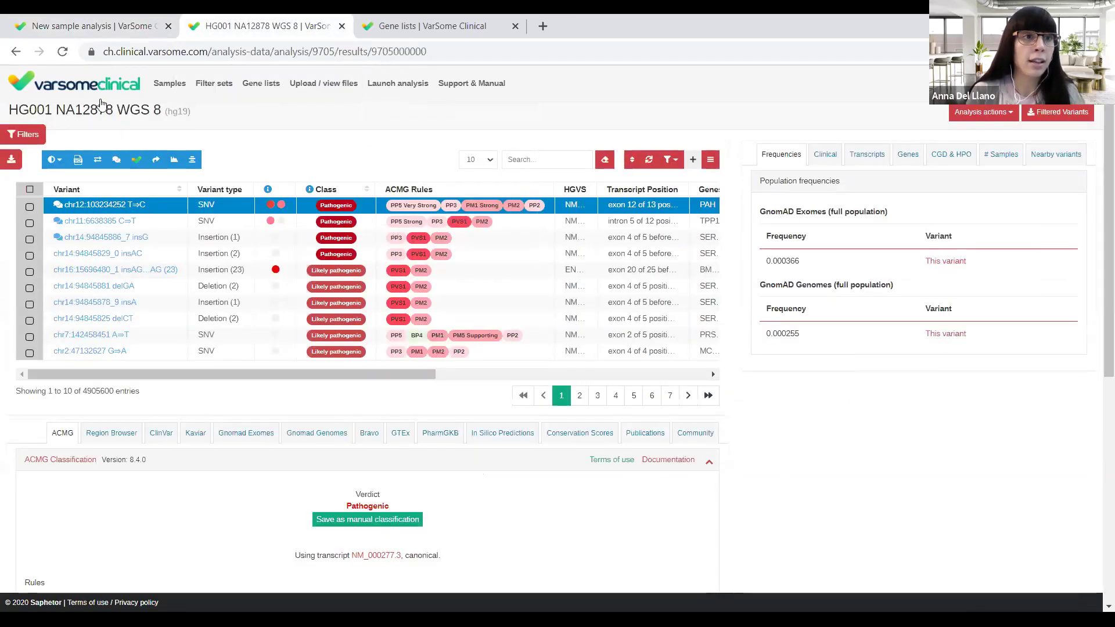
left_click_drag(27, 110, 261, 123)
left_click(187, 117)
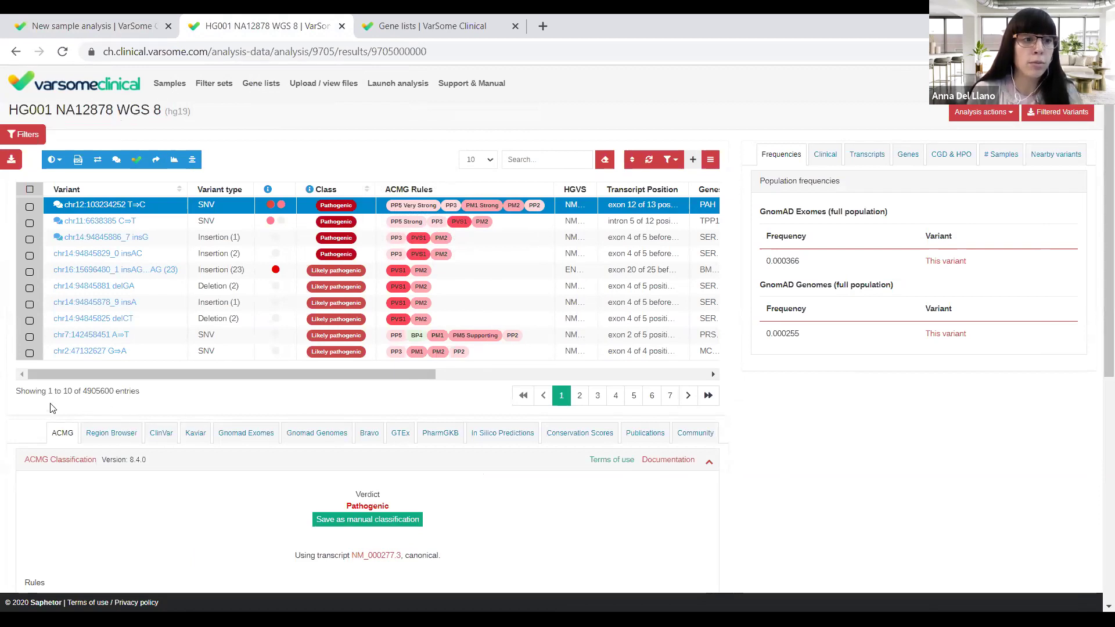
left_click_drag(21, 393, 167, 397)
left_click(148, 397)
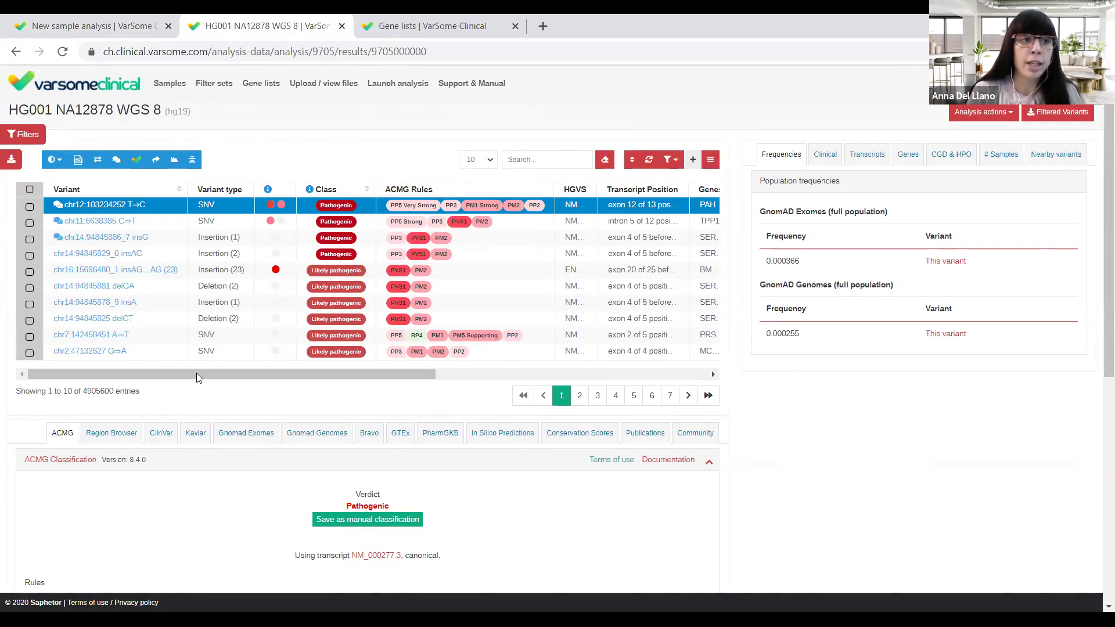
Look over the variant table and the ACMG rules and explanations for the selected chr12 variant
scroll(281, 372, "right", 10)
scroll(232, 380, "left", 10)
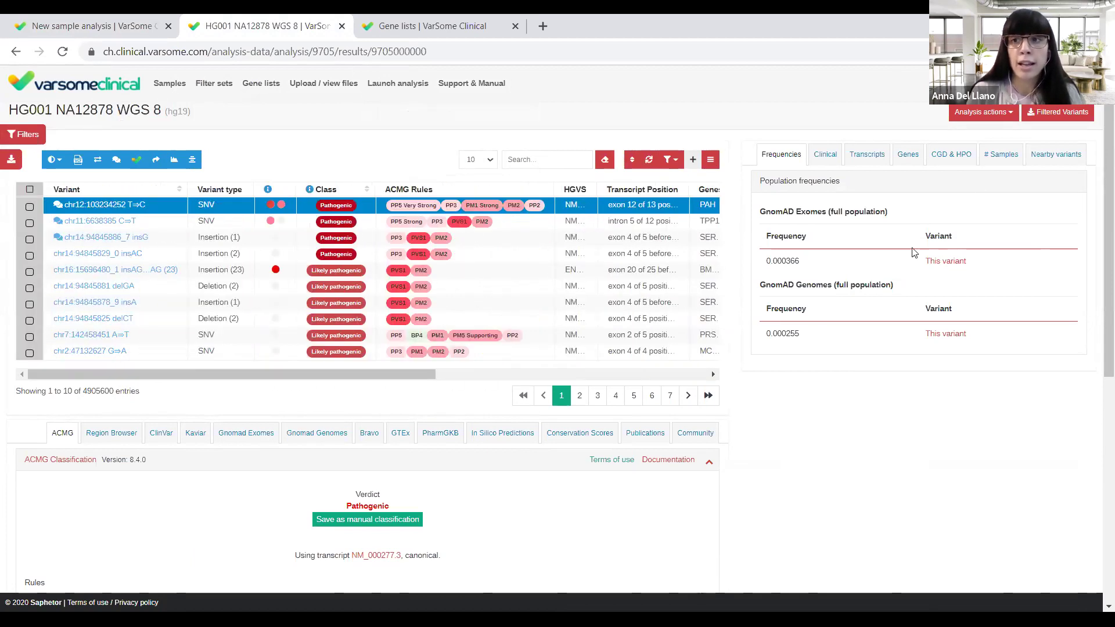
scroll(1097, 264, "down", 7)
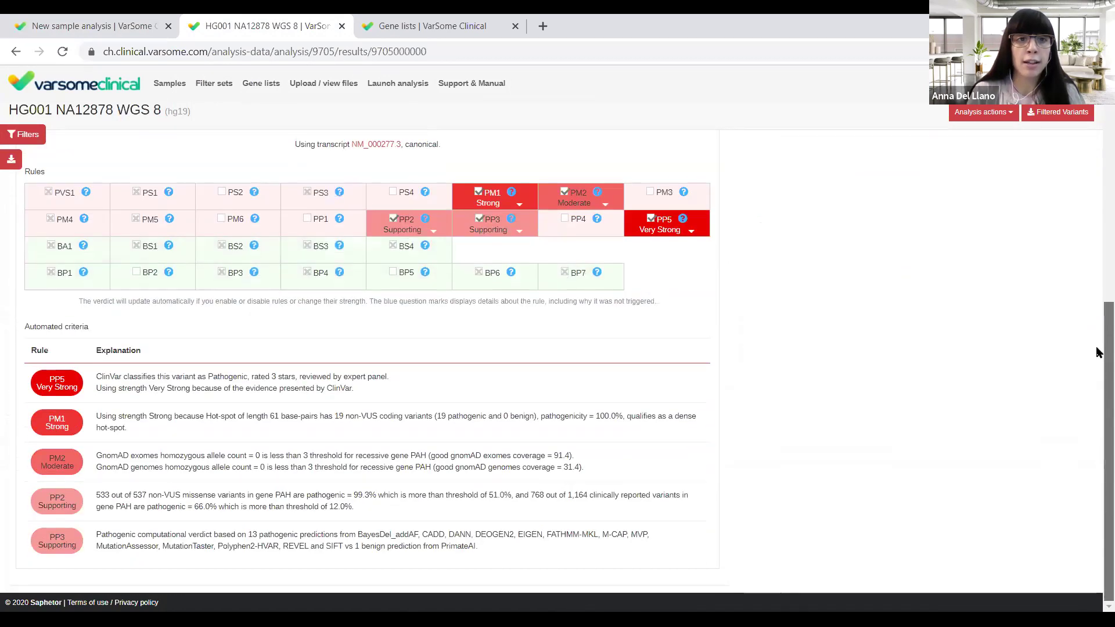
scroll(1097, 352, "up", 7)
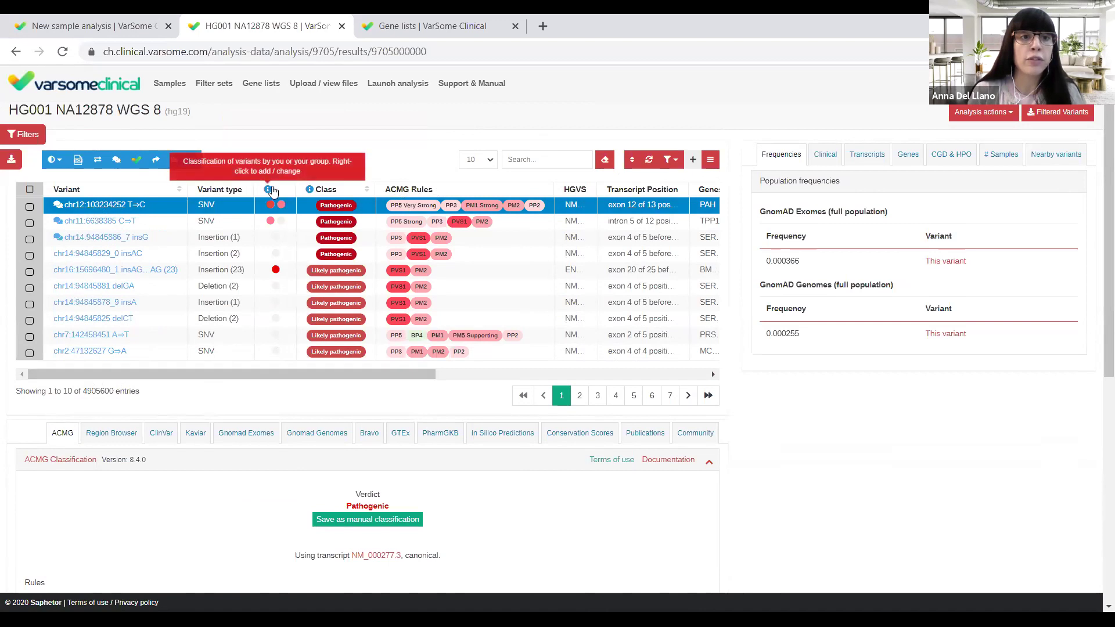
Examine the variant table's columns from user classification through ACMG rules and zygosity to coverage
mouse_move(269, 192)
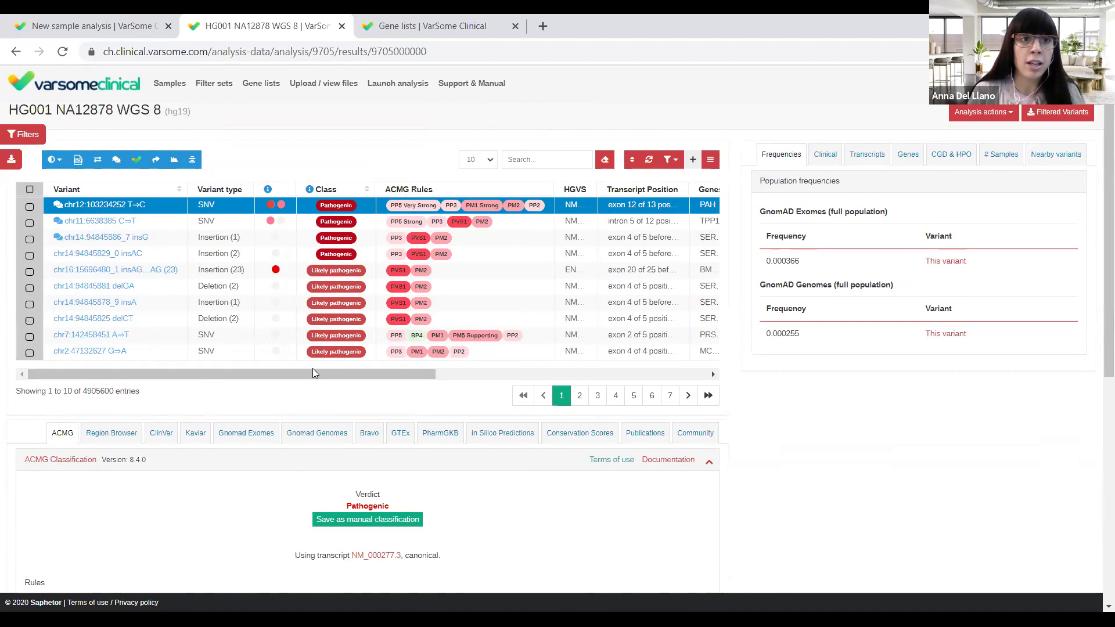
left_click_drag(302, 375, 325, 374)
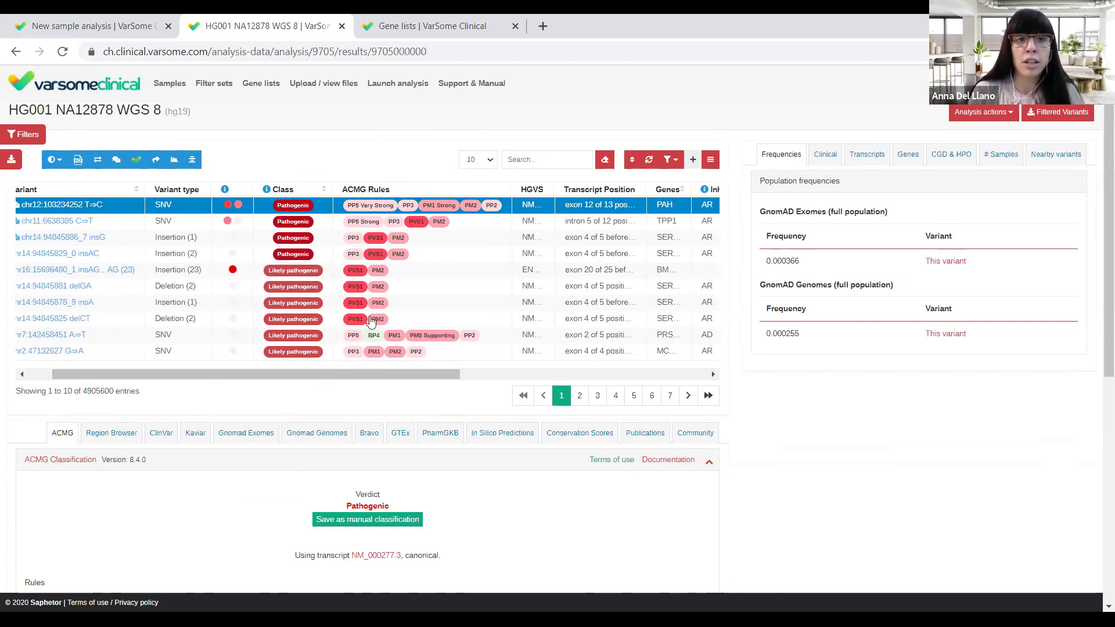
left_click_drag(360, 370, 383, 371)
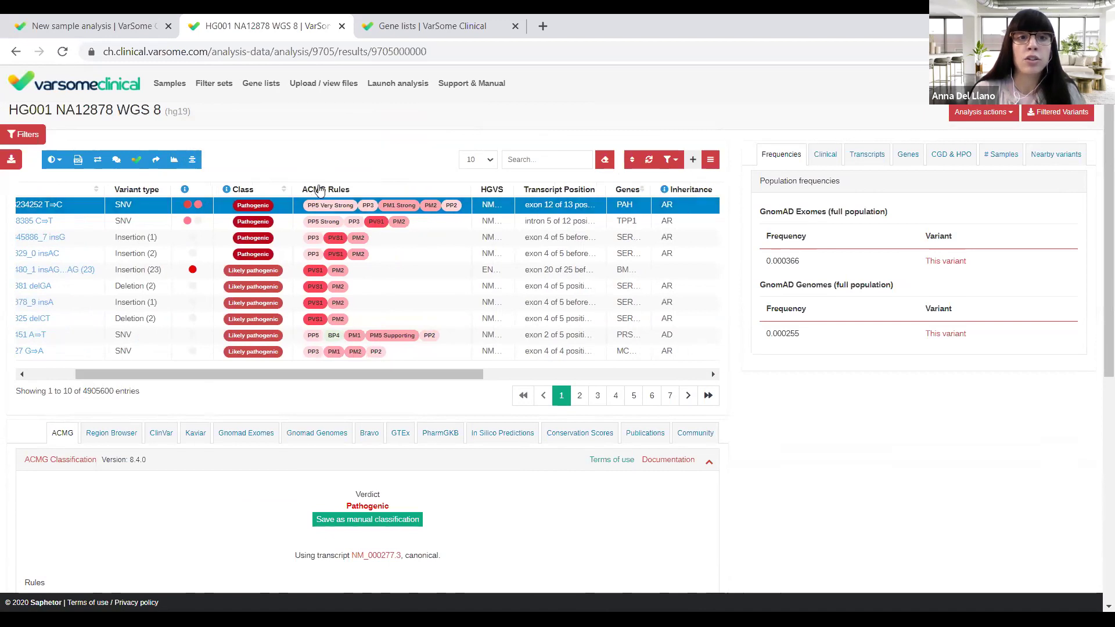
left_click_drag(275, 374, 372, 372)
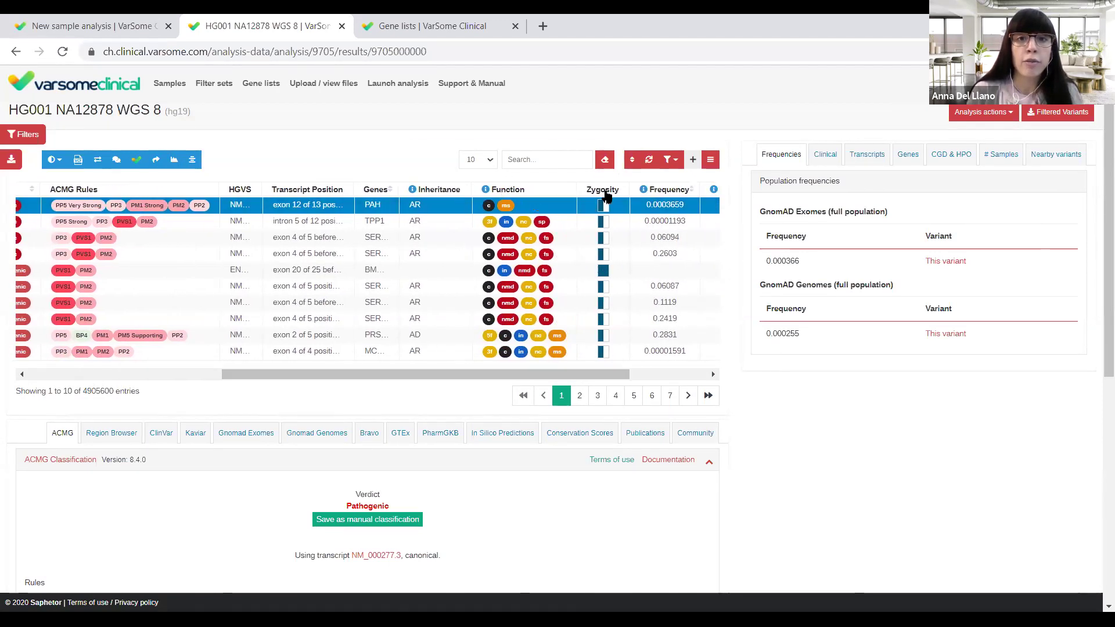
left_click(646, 373)
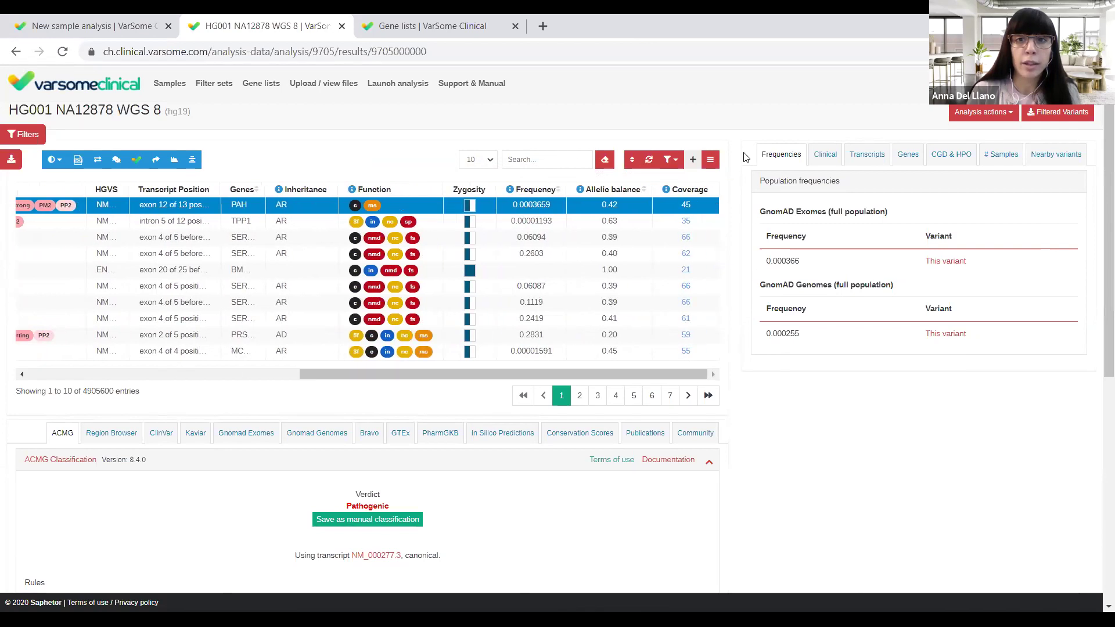
Hide the Function and Zygosity columns of the variant table and restore both
left_click(712, 163)
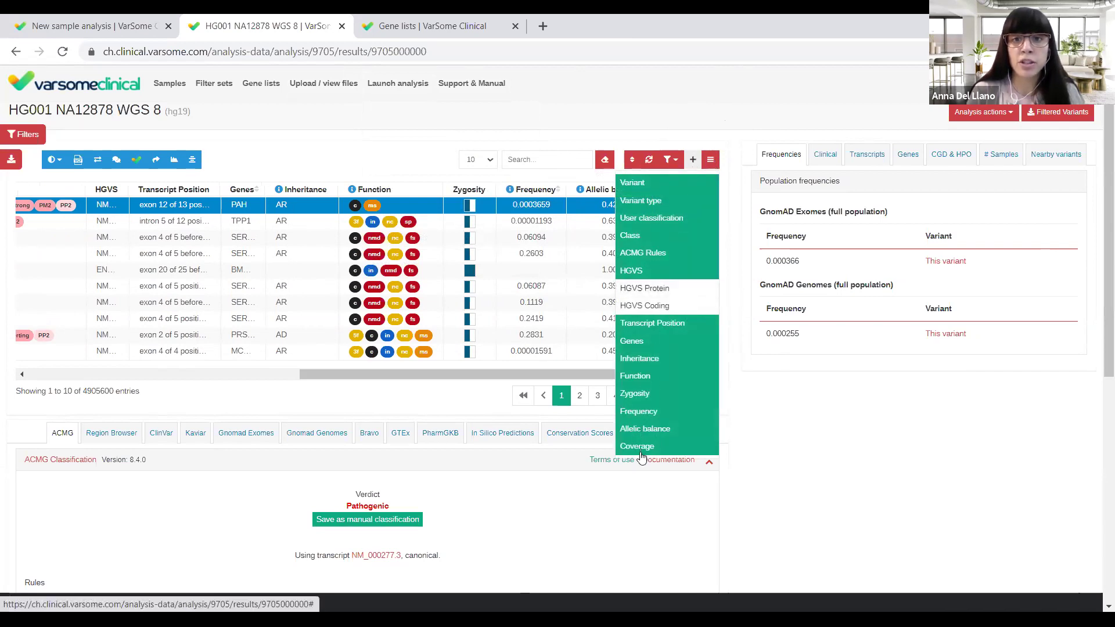
left_click(650, 377)
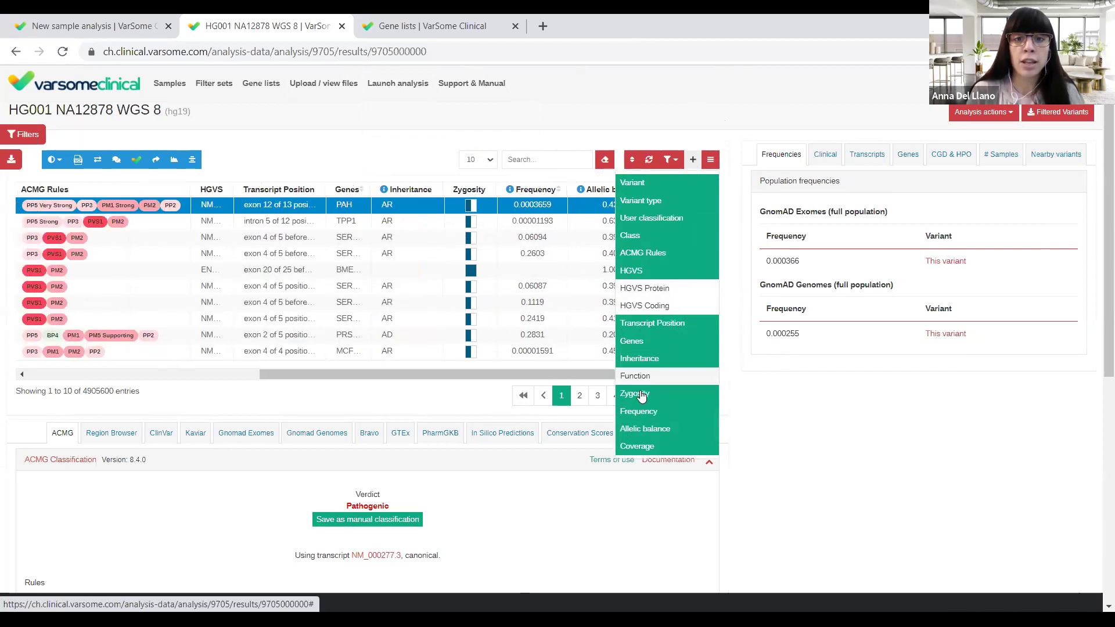
left_click(640, 395)
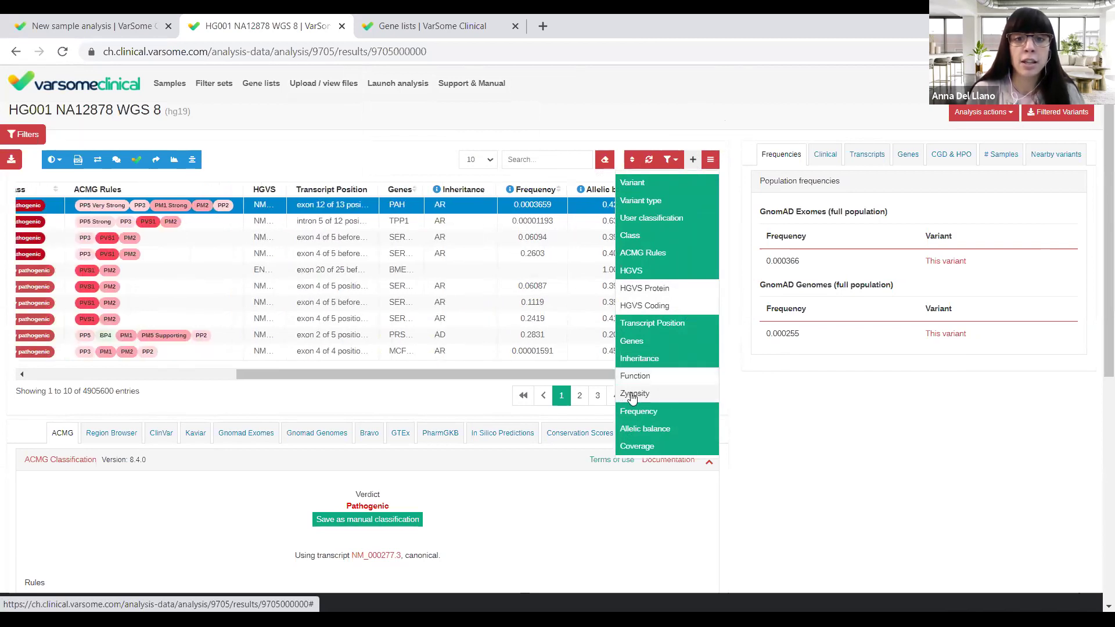
left_click(646, 397)
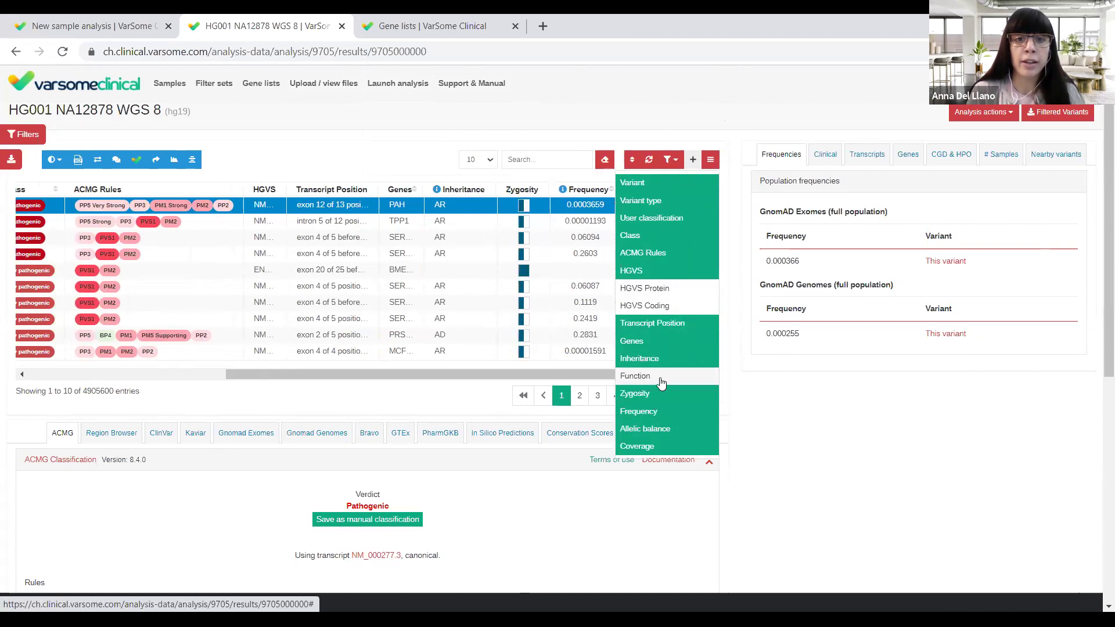
left_click(661, 382)
left_click(817, 384)
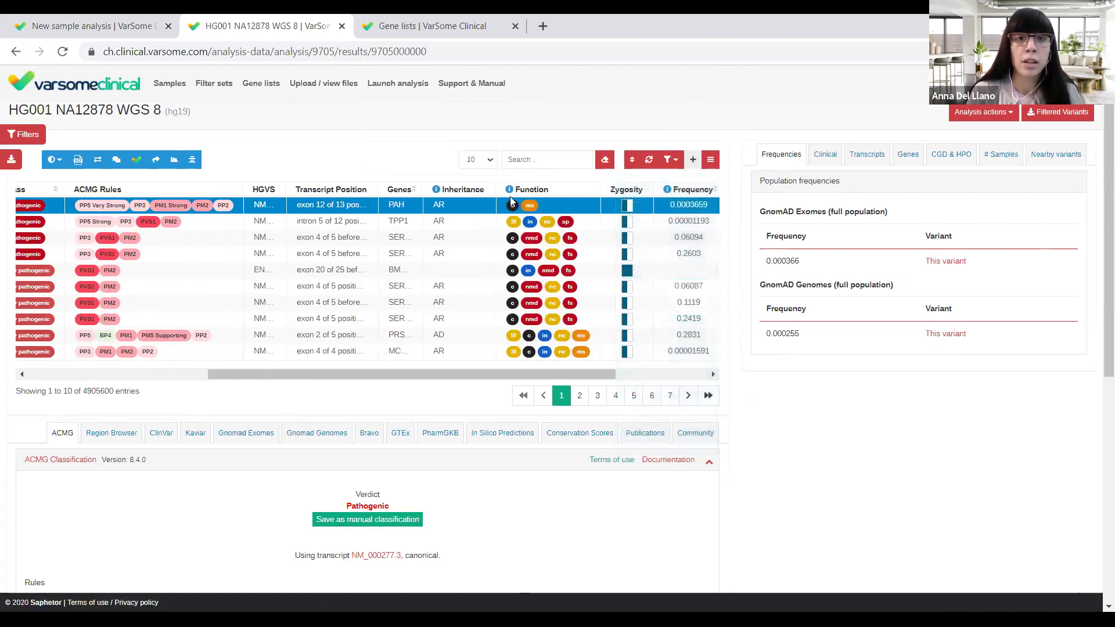
Open the variant classifications dialog and inspect the colour options for creating a new classification
mouse_move(555, 193)
left_mouse_down()
mouse_move(290, 192)
mouse_move(566, 200)
left_mouse_up()
left_click_drag(506, 373, 289, 386)
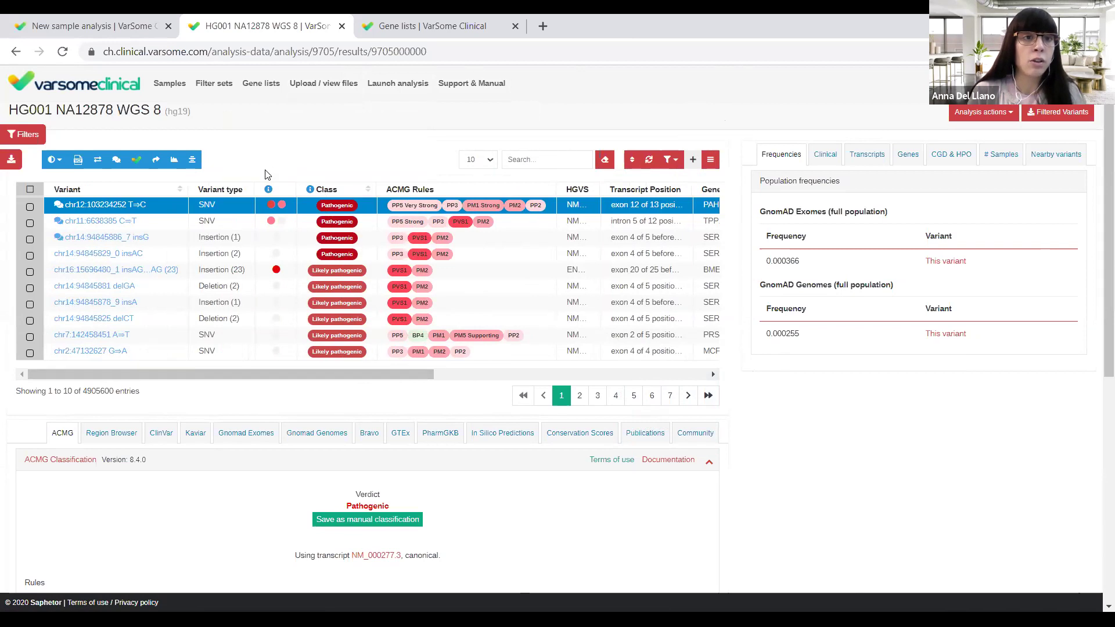
mouse_move(421, 74)
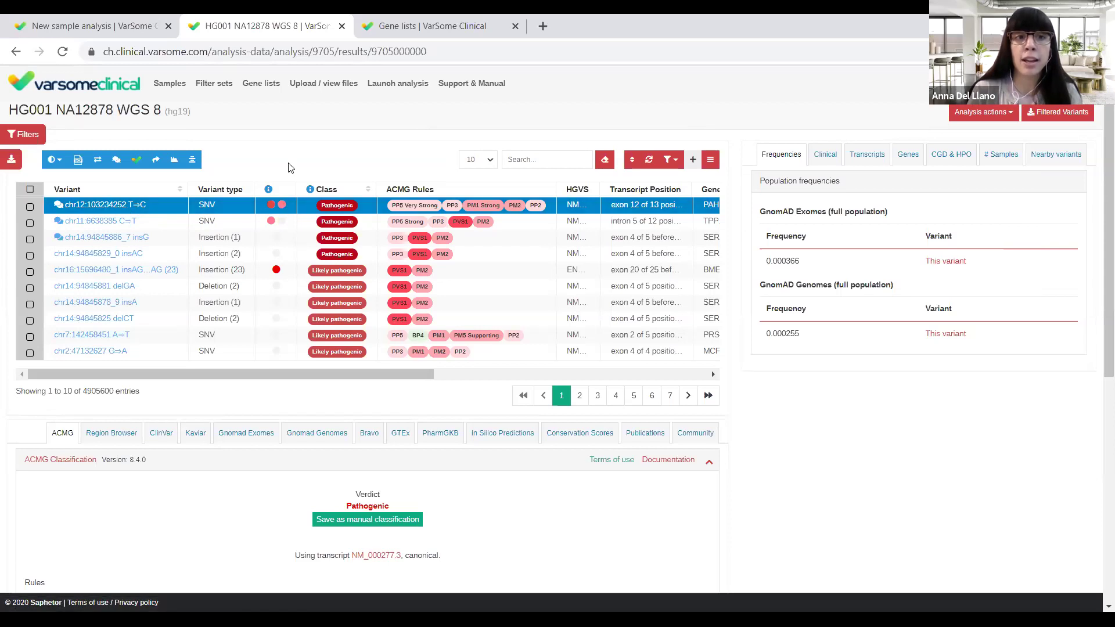
left_click(694, 163)
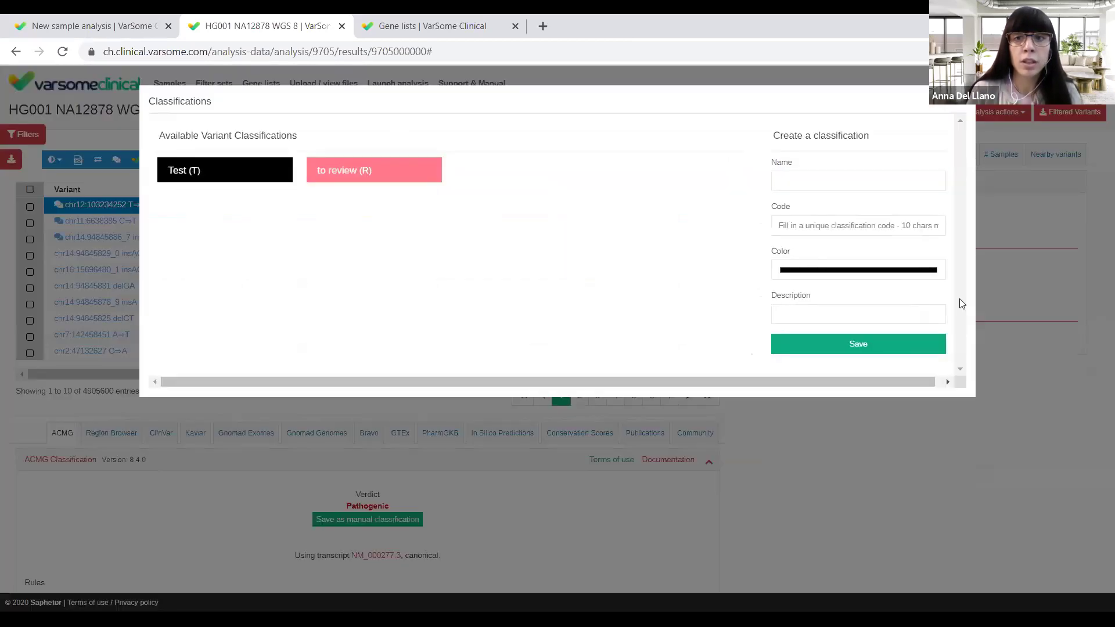
left_click(829, 272)
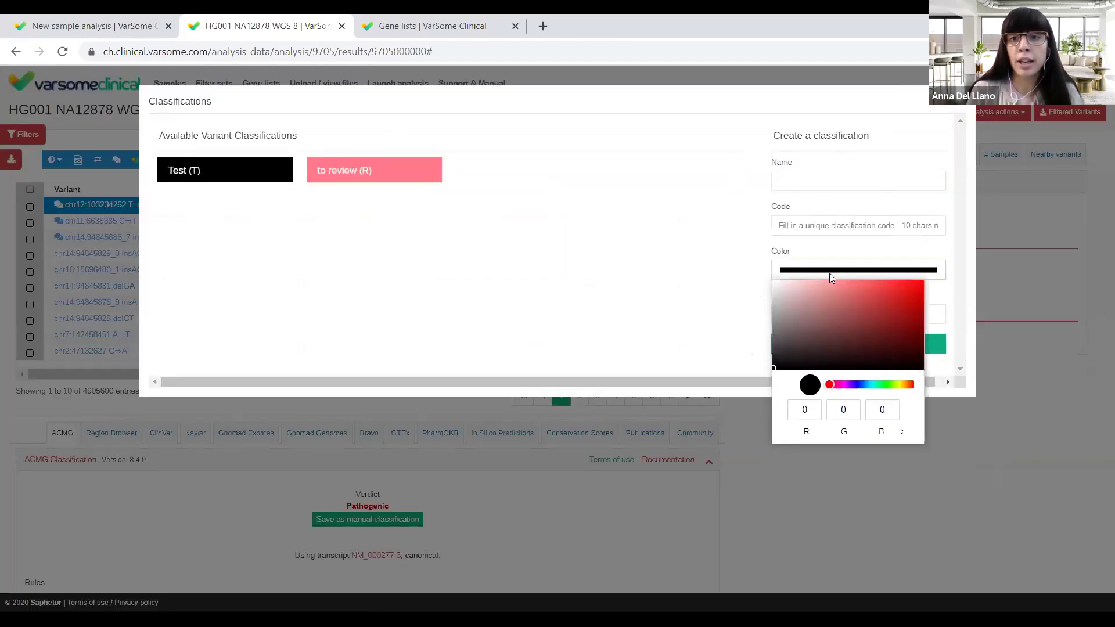
left_click(706, 272)
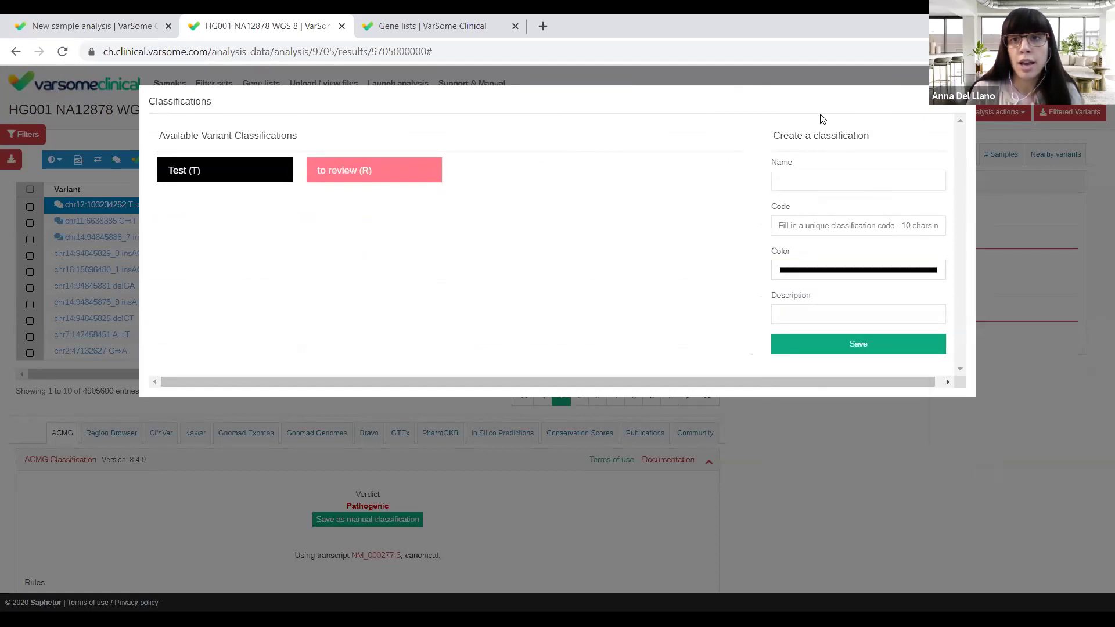
Close the classifications dialog and view the classifications that can be assigned to the selected variant
left_click(960, 103)
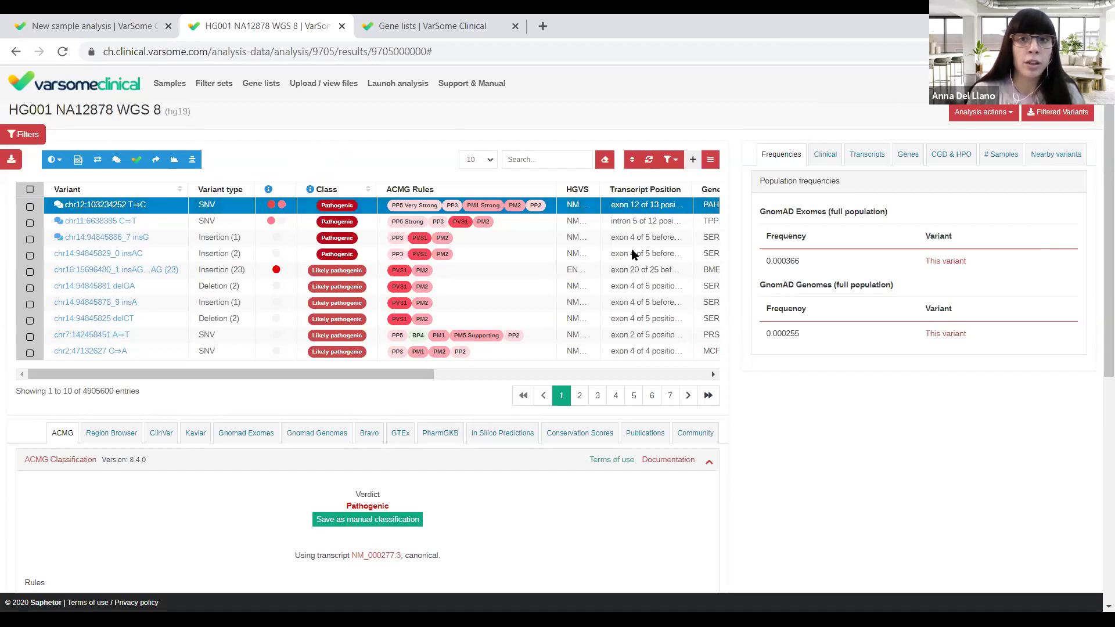
left_click(52, 159)
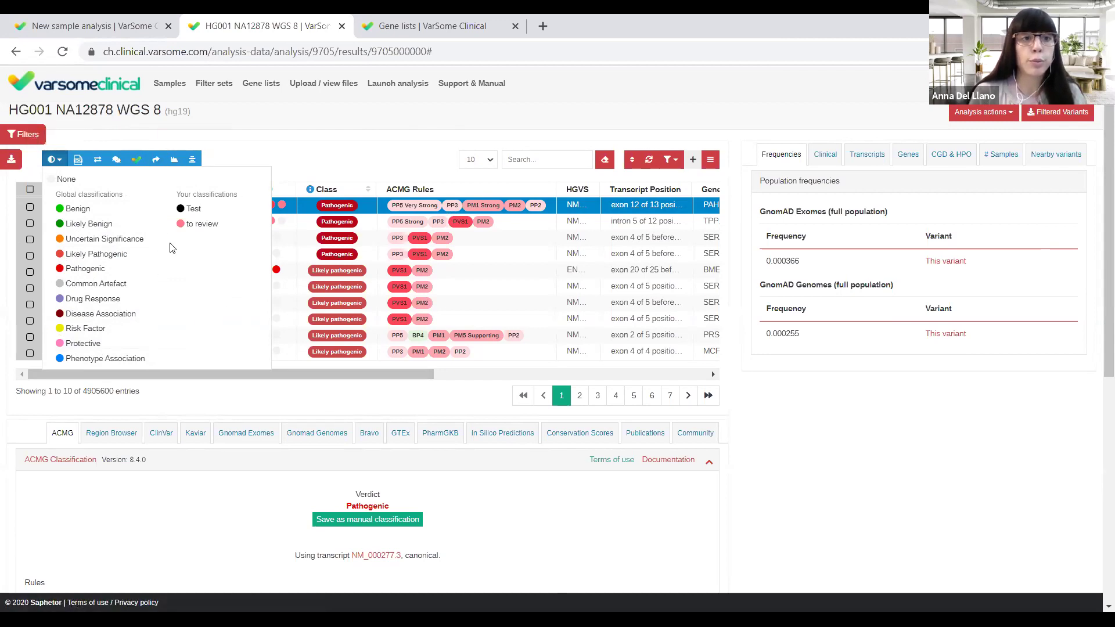
left_click(310, 158)
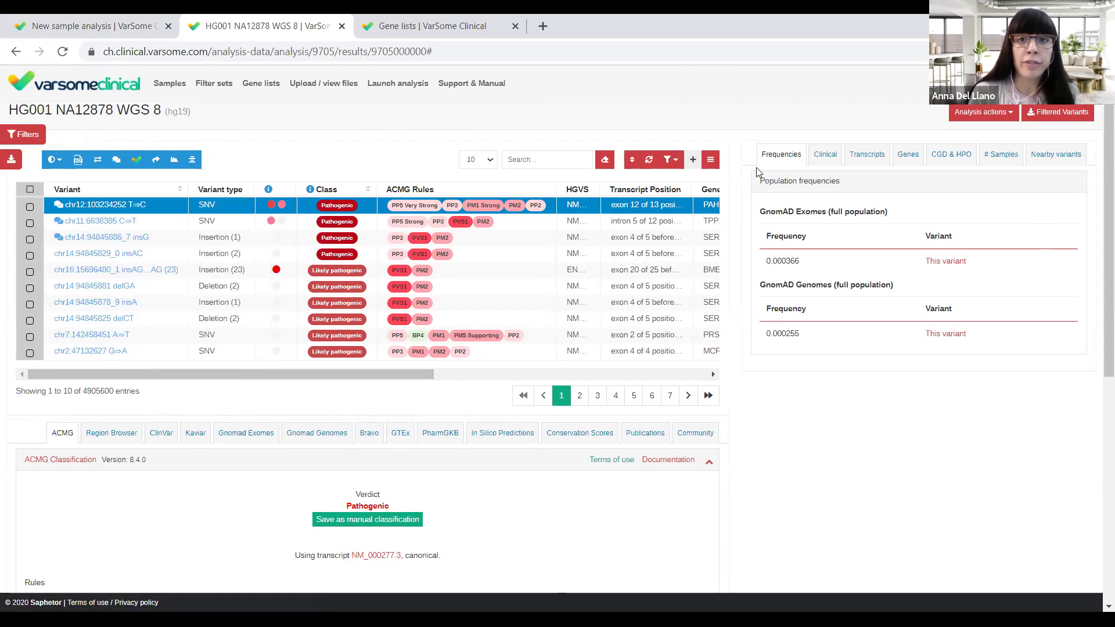
Filter the variant table by the "to review" classification and reset the filter
left_click(671, 159)
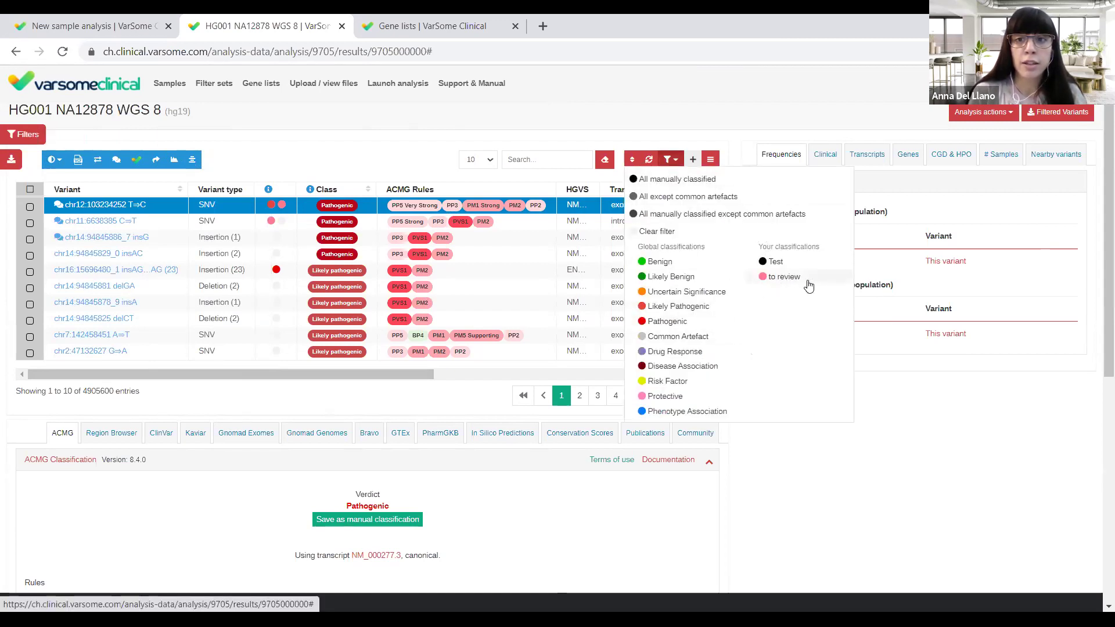
left_click(784, 277)
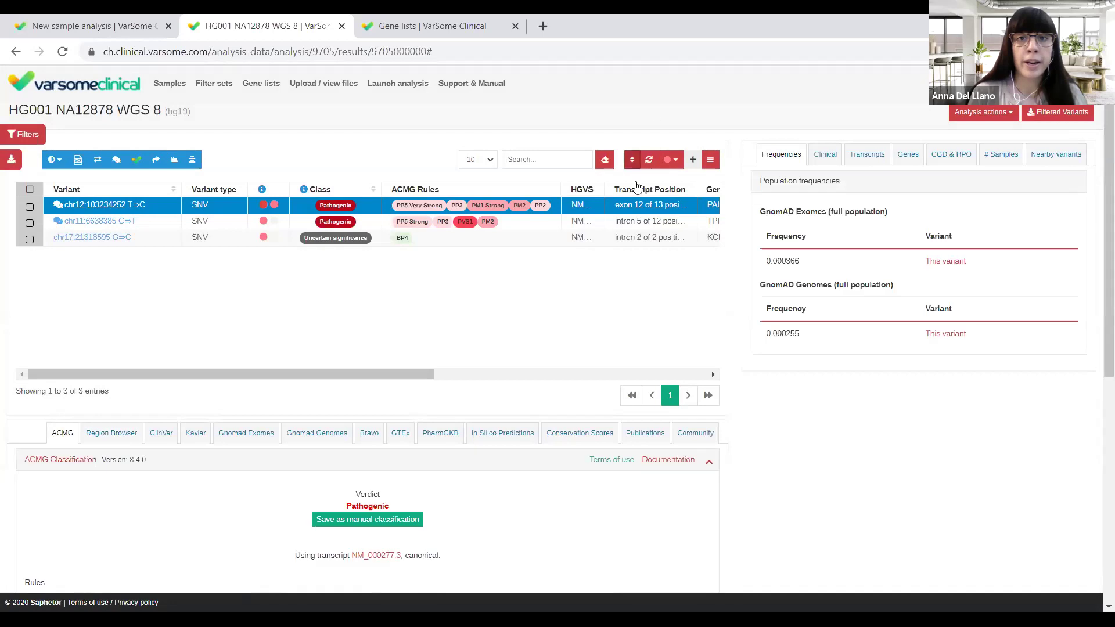
left_click(648, 159)
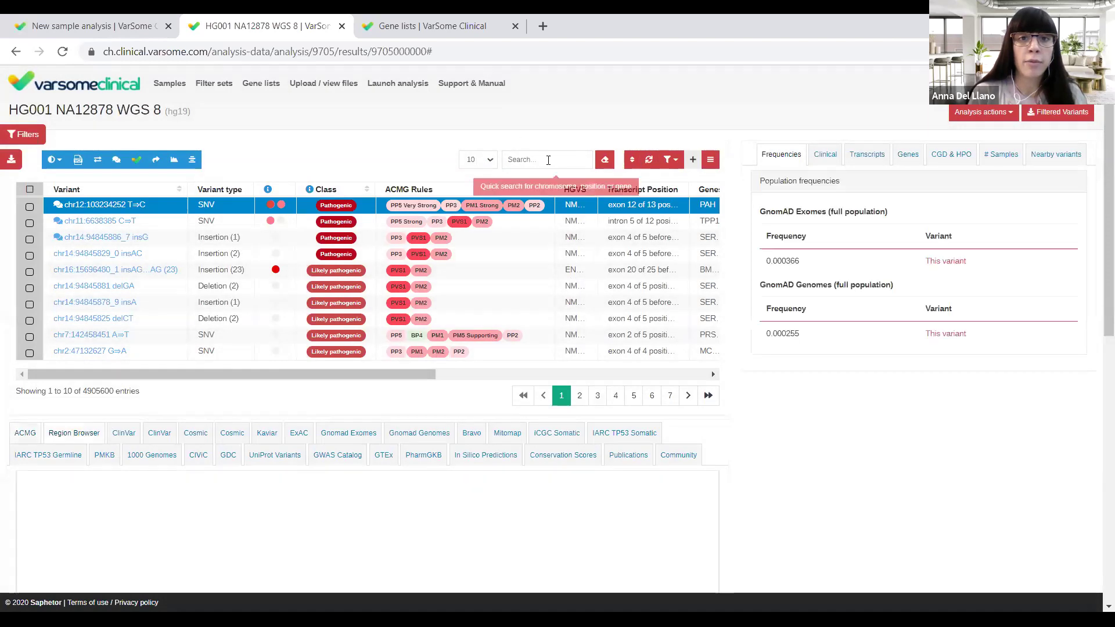
left_click(568, 157)
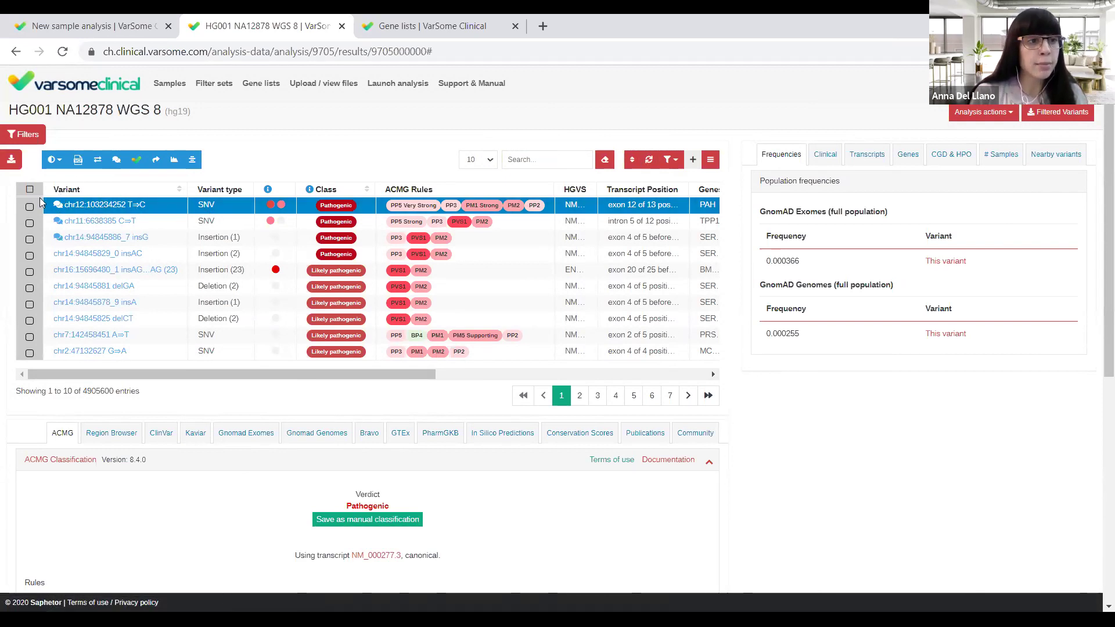
Draft "Sample comment" for the chr14:94845829_0 insAC variant and leave the comments dialog without adding it
left_click(51, 256)
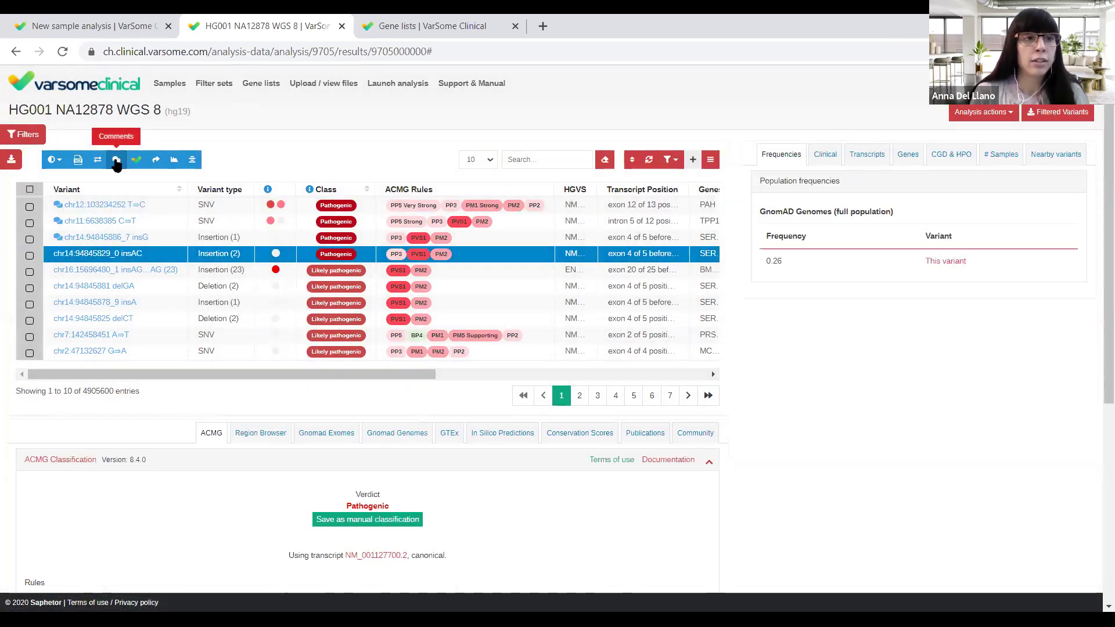
left_click(116, 160)
left_click(692, 210)
type("Sample comment")
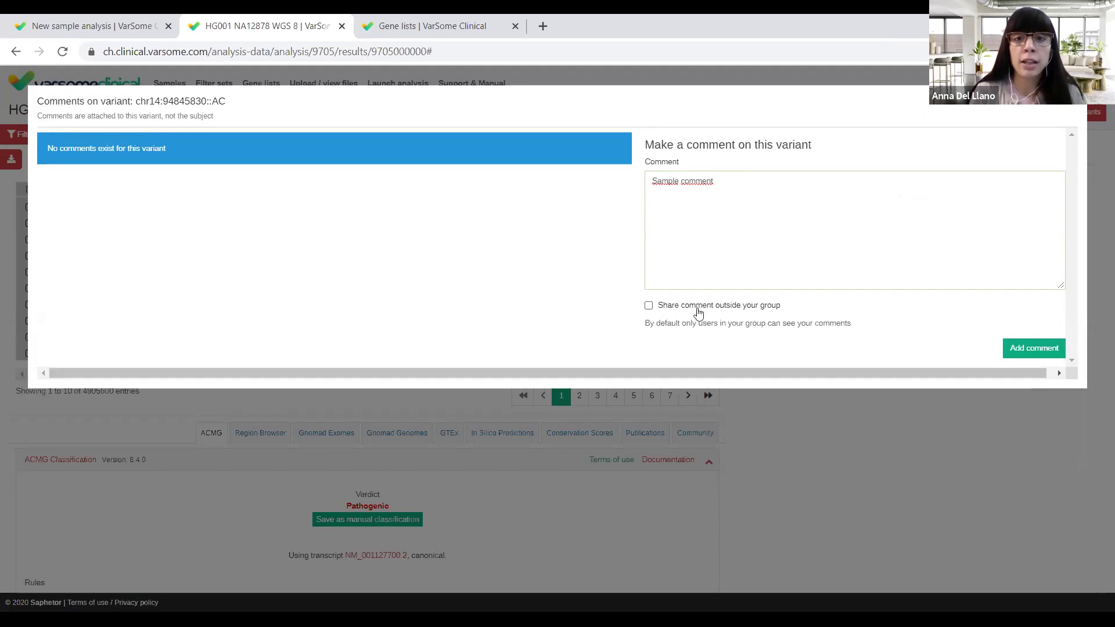
left_click(651, 307)
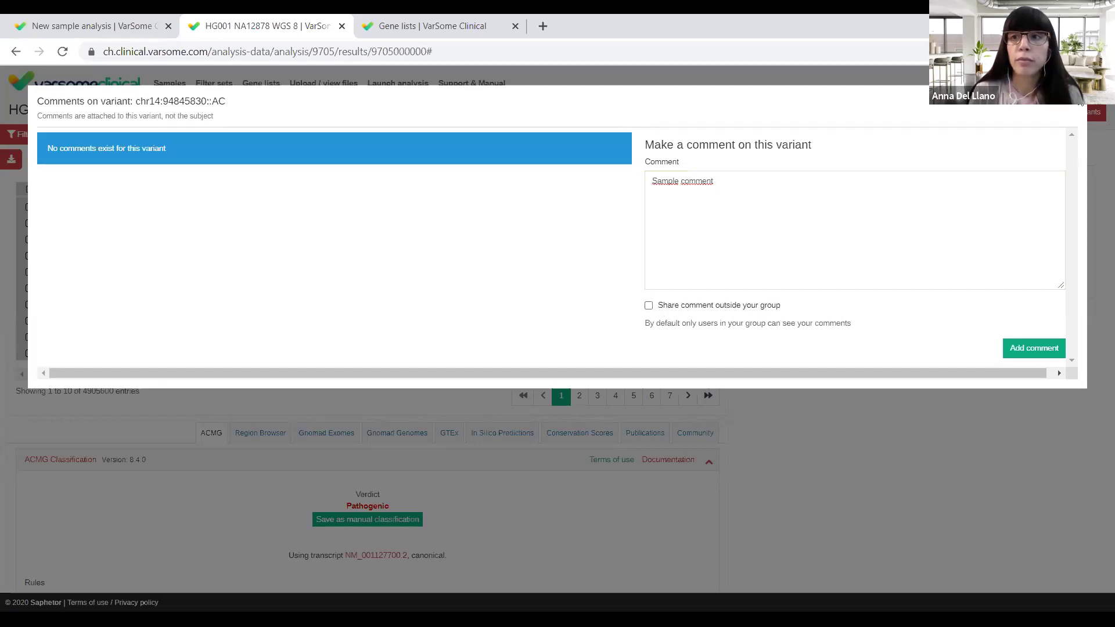
left_click(1078, 106)
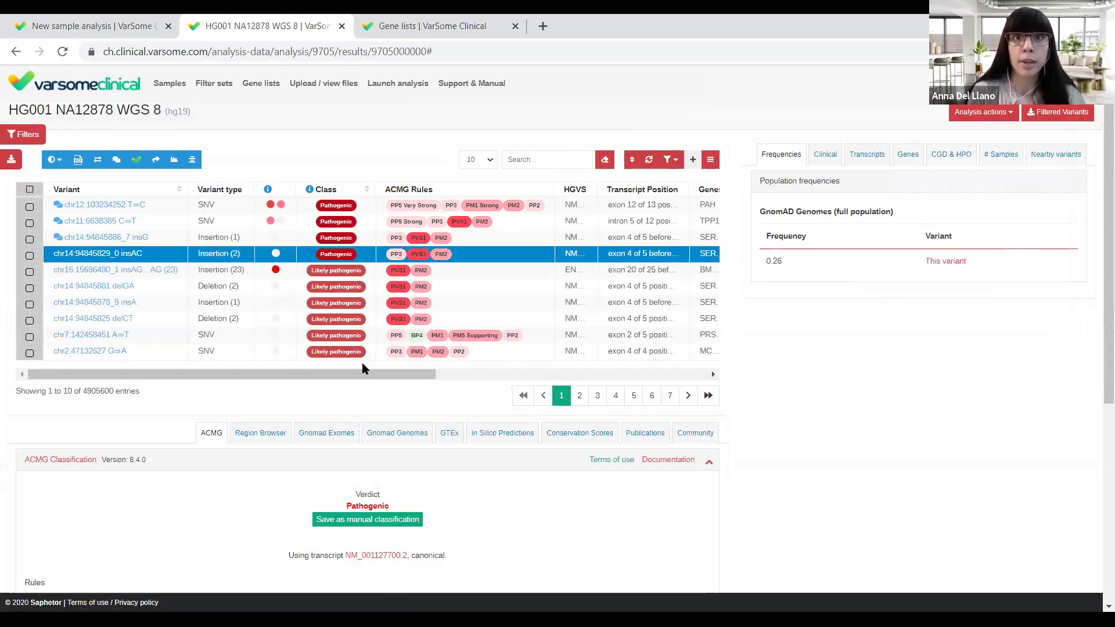
mouse_move(238, 373)
left_mouse_down()
mouse_move(325, 367)
mouse_move(236, 378)
left_mouse_up()
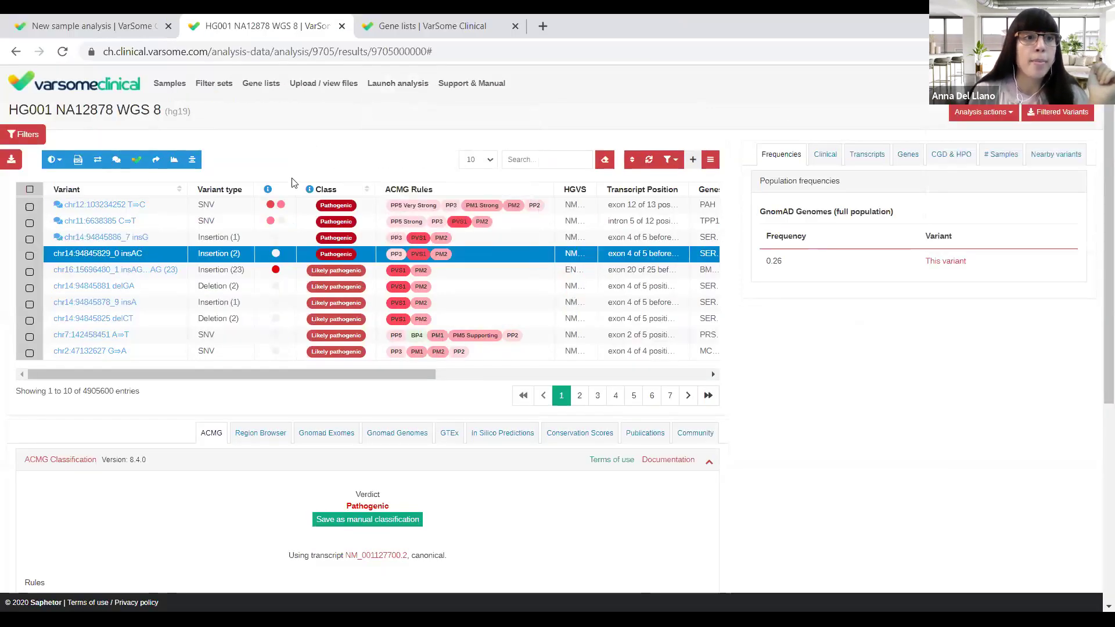
left_click(58, 163)
left_click(58, 163)
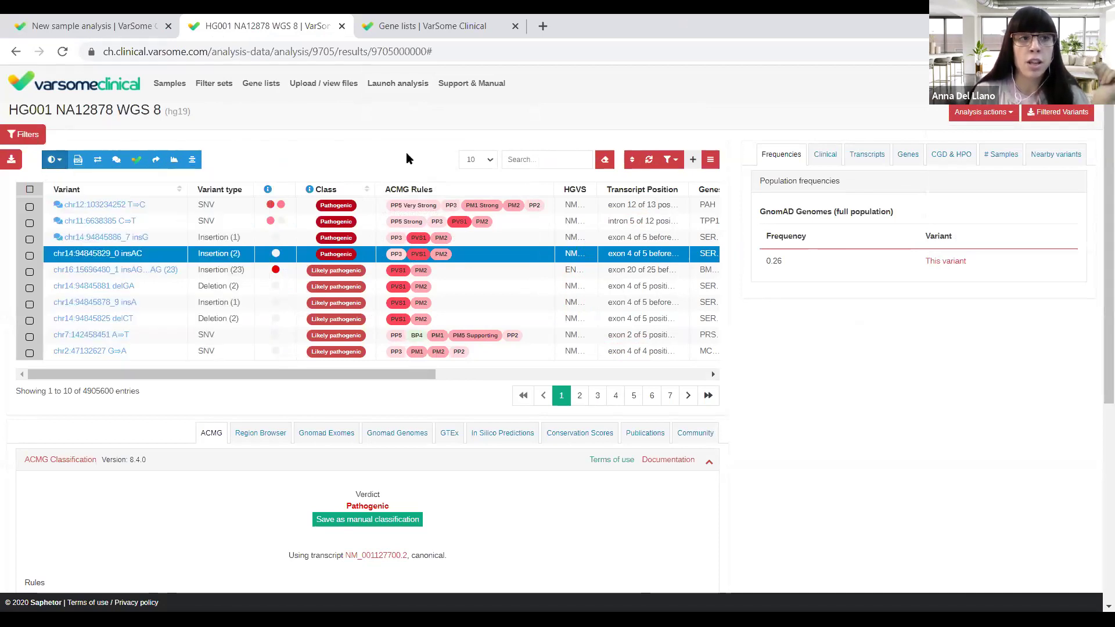
Start a new filter set and try out the Allele Frequencies filter by adding and removing it
left_click(24, 136)
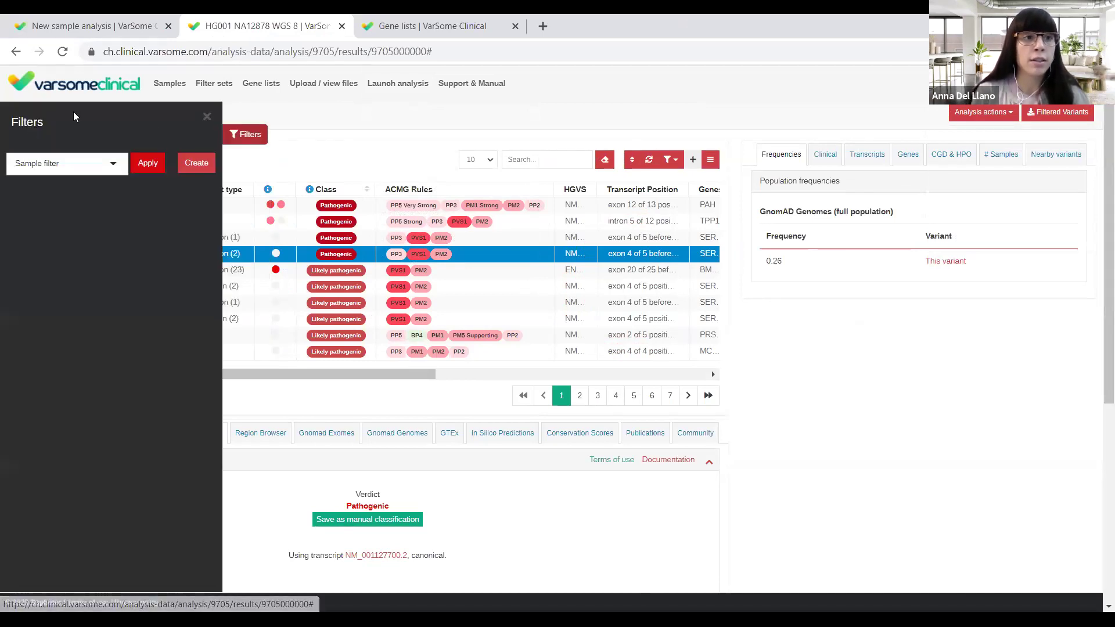
left_click(197, 164)
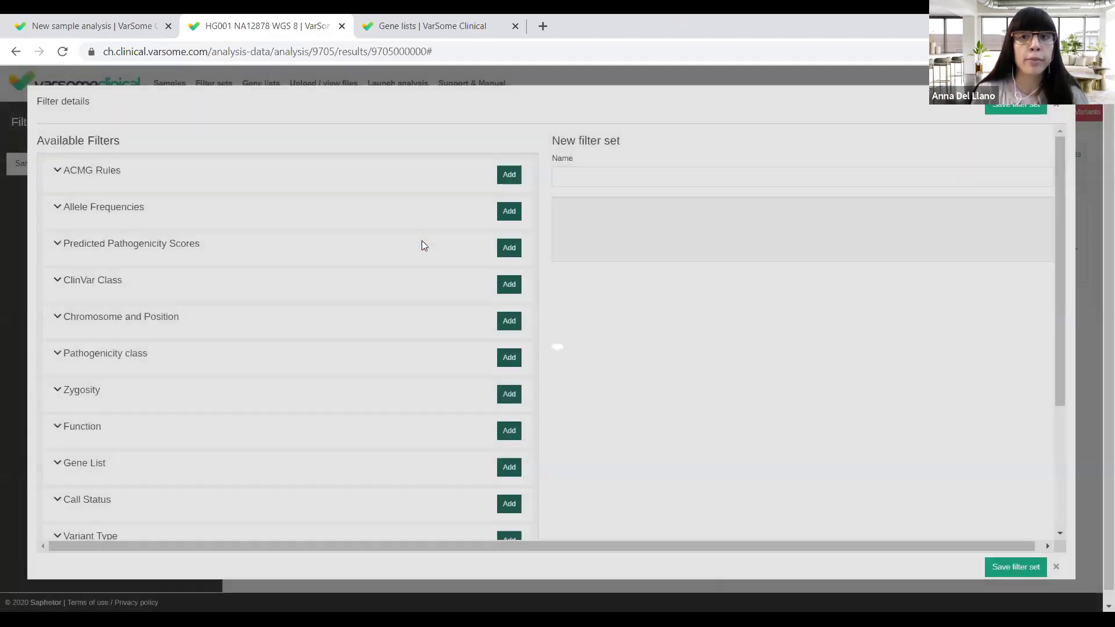
left_click_drag(1060, 142, 1073, 282)
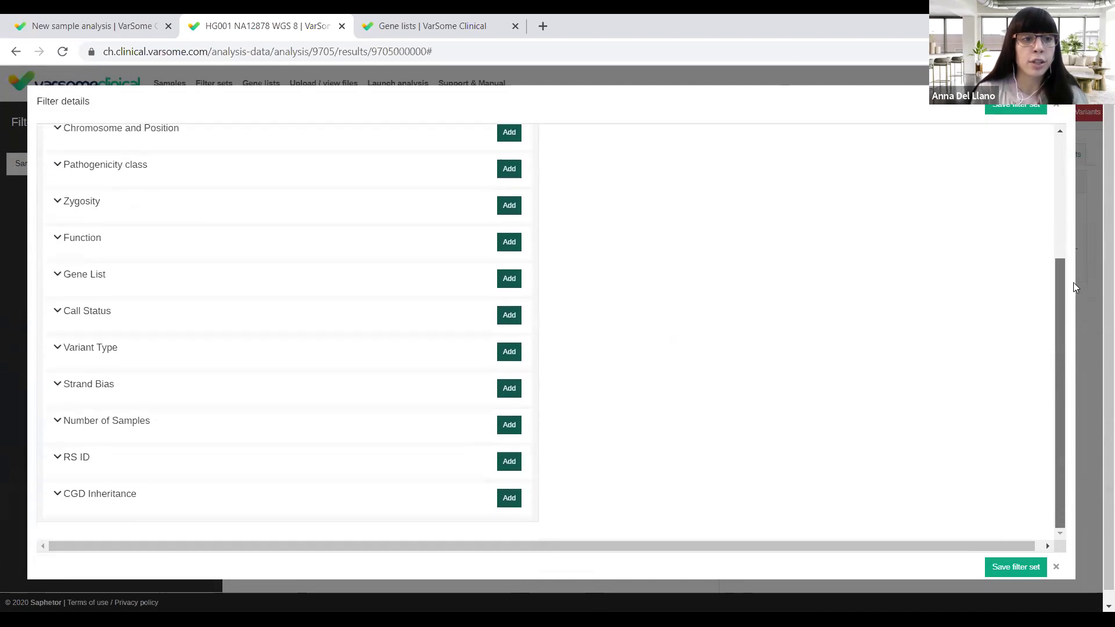
scroll(1072, 202, "up", 4)
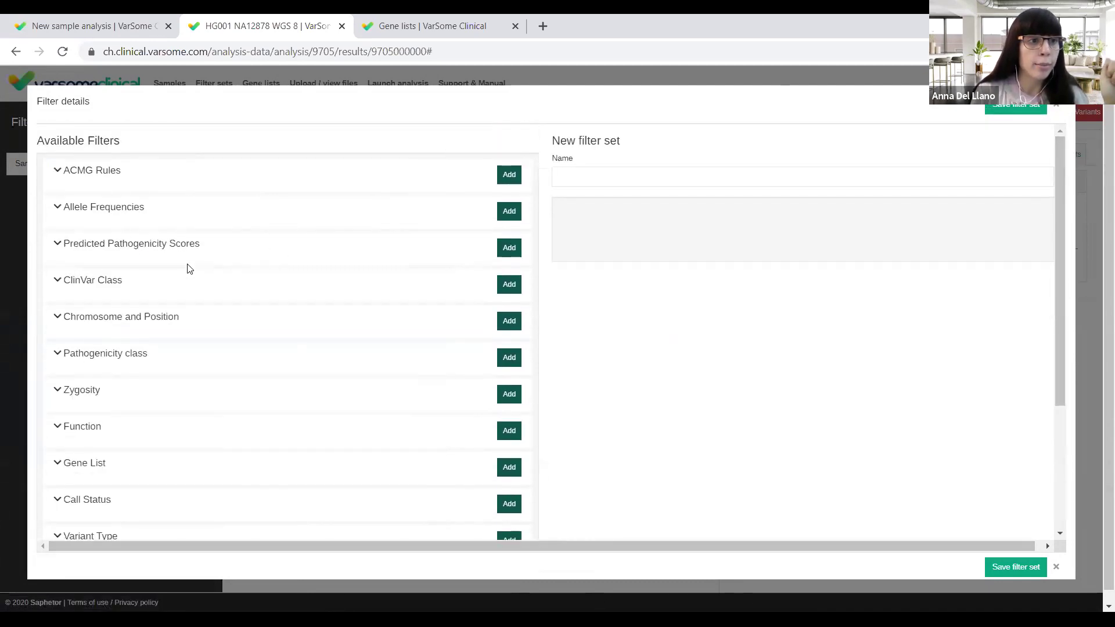
left_click(509, 211)
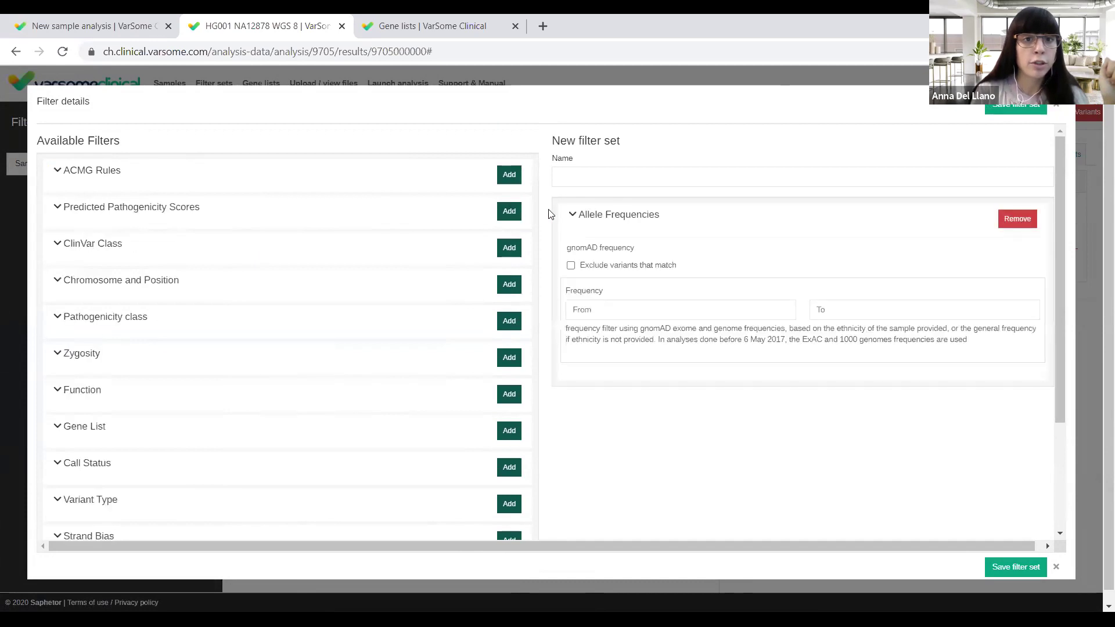
left_click(1028, 226)
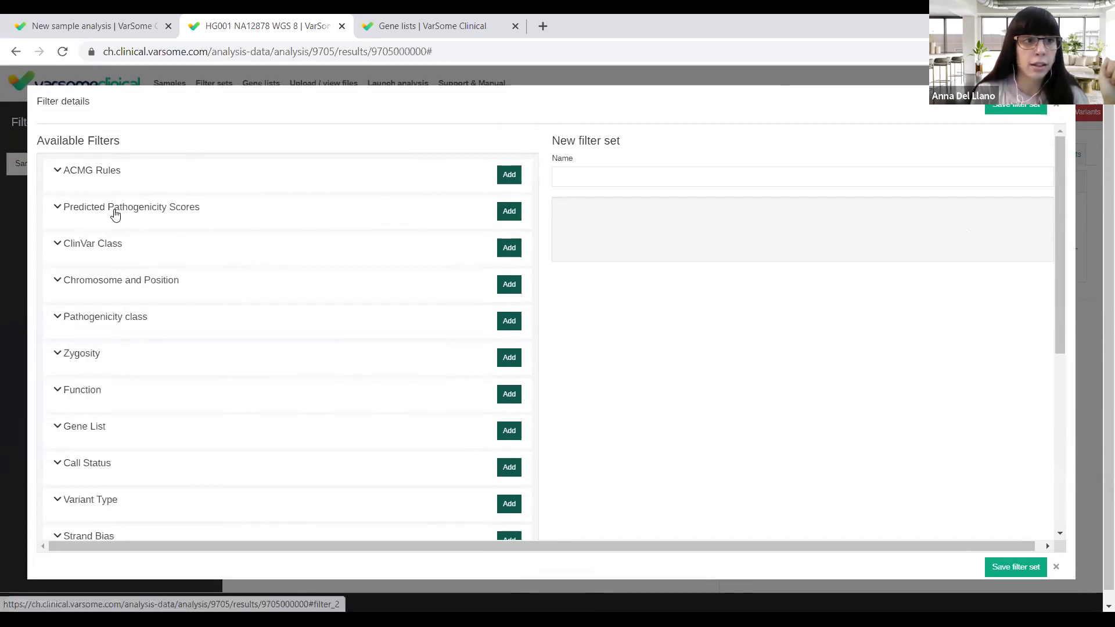
Add a Predicted Pathogenicity Scores filter with a maximum Sift score of 0.01 to the new filter set
left_click(114, 209)
left_click(349, 348)
type("0.01")
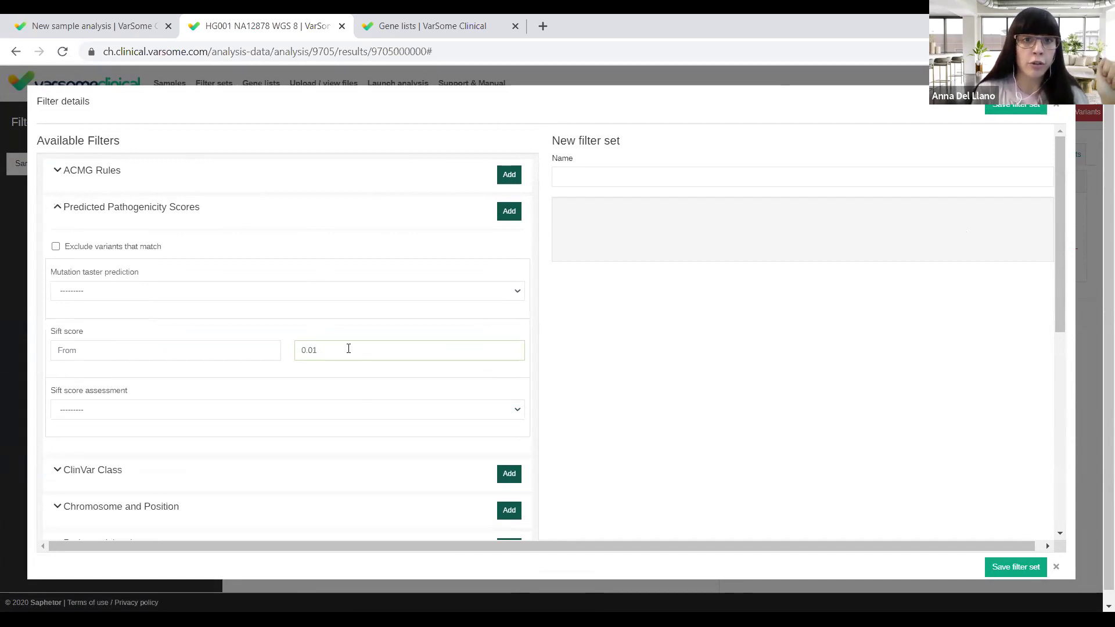
left_click(509, 211)
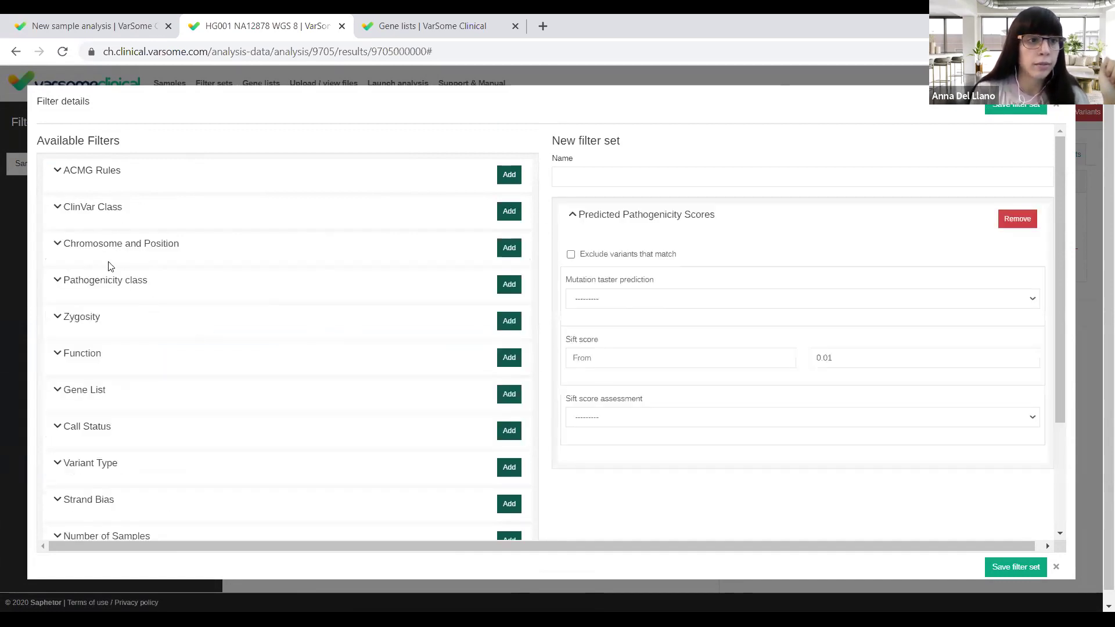
Add a Pathogenicity class filter covering 5 - Pathogenic and 4 - Likely pathogenic to the filter set
left_click(107, 281)
left_click(55, 366)
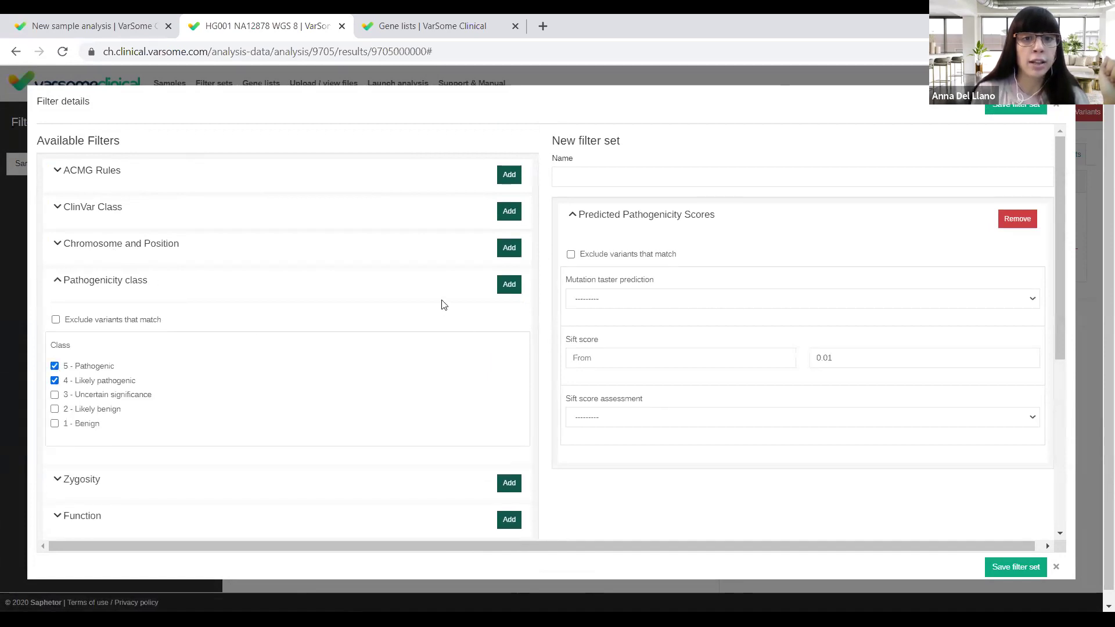
left_click(509, 284)
Save the filter set as "Sample Filter" and apply it to the variants
left_click(601, 173)
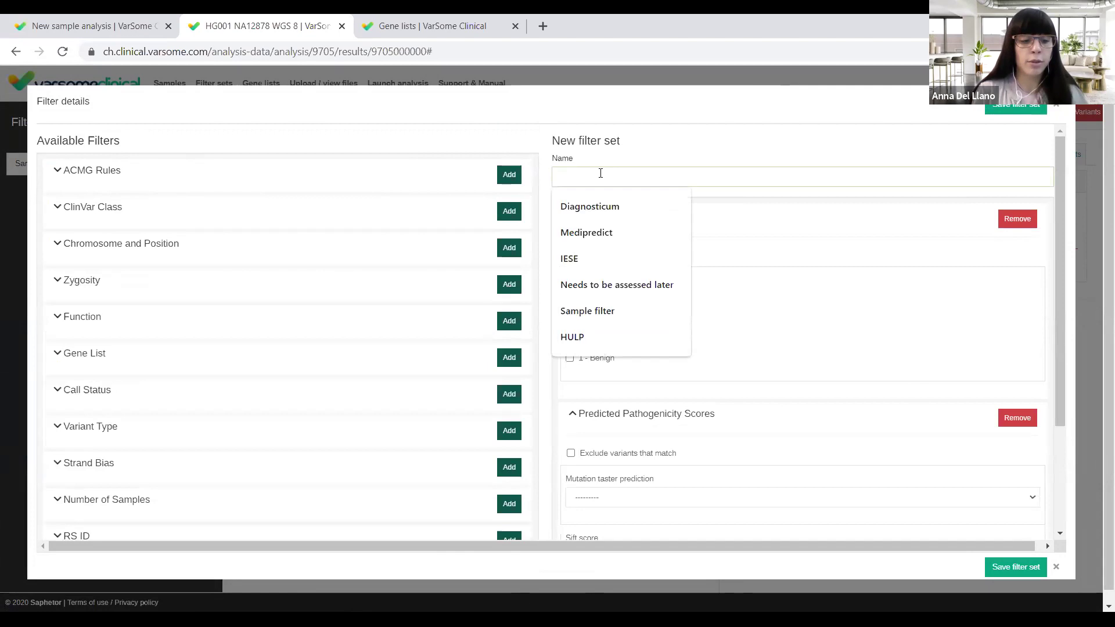
type("Sam")
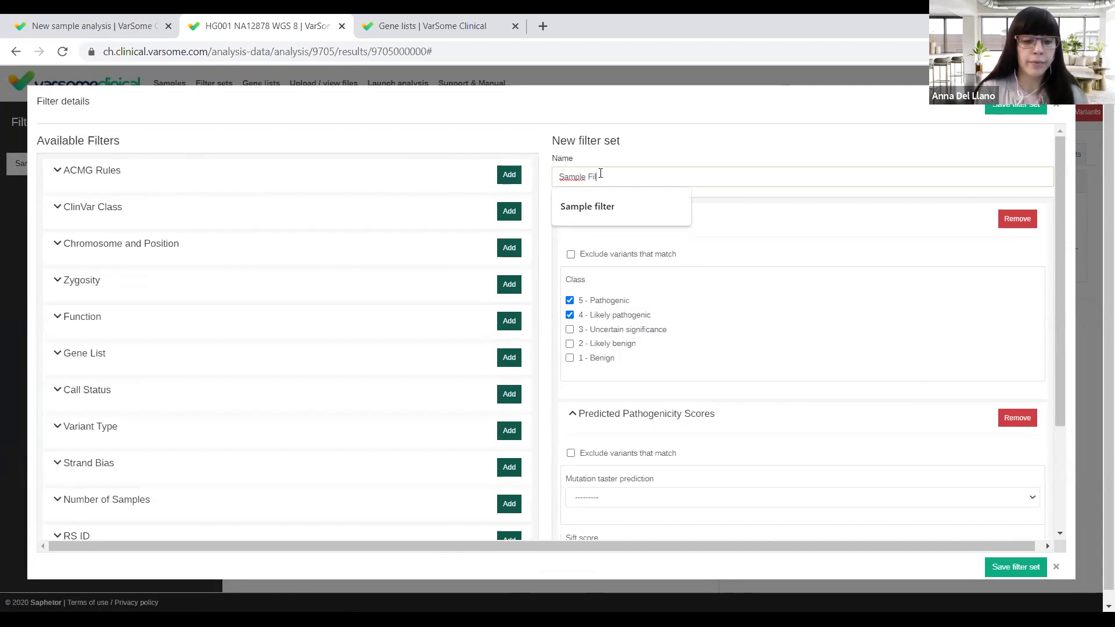
type("ple Filter")
left_click(1010, 568)
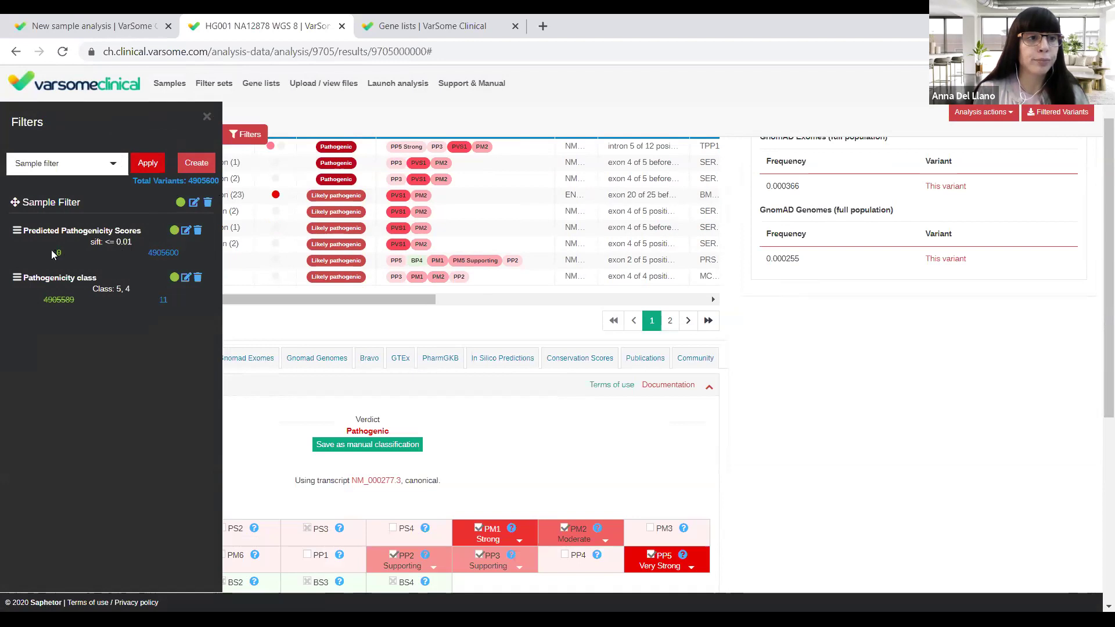
Examine the kept and removed variant counts of each filter in Sample Filter and return to the filtered table
left_click_drag(169, 249, 188, 256)
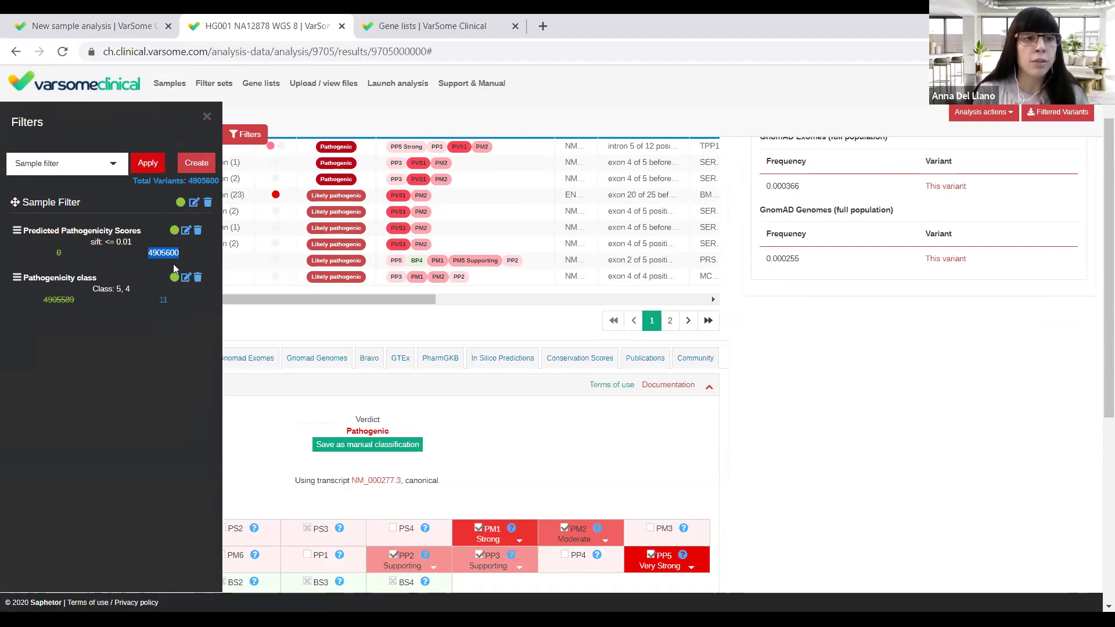
left_click(177, 305)
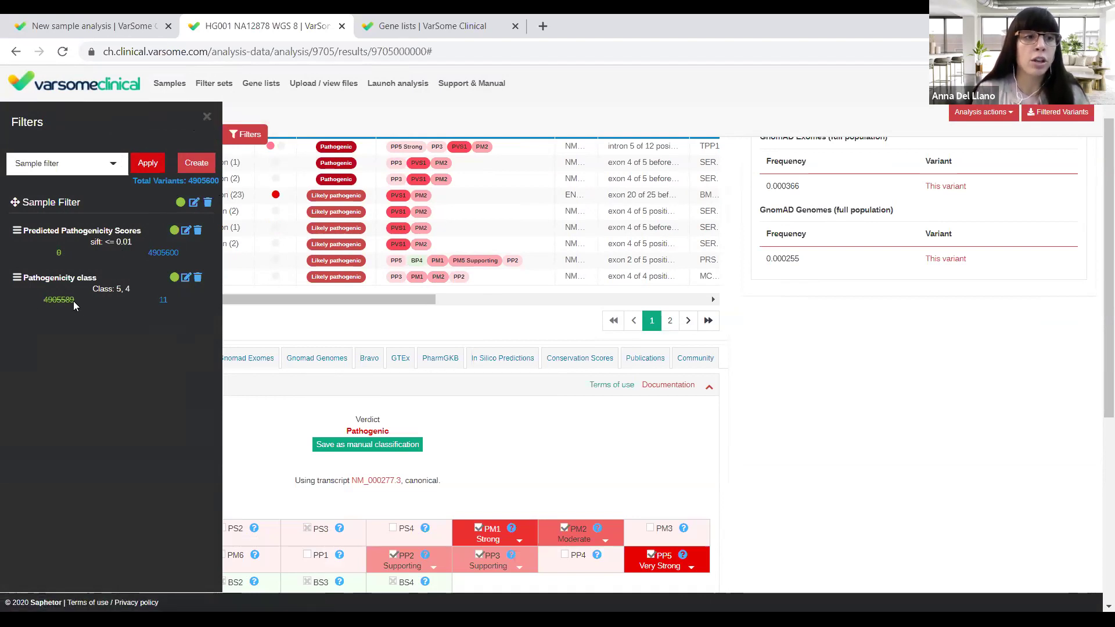
left_click(101, 297)
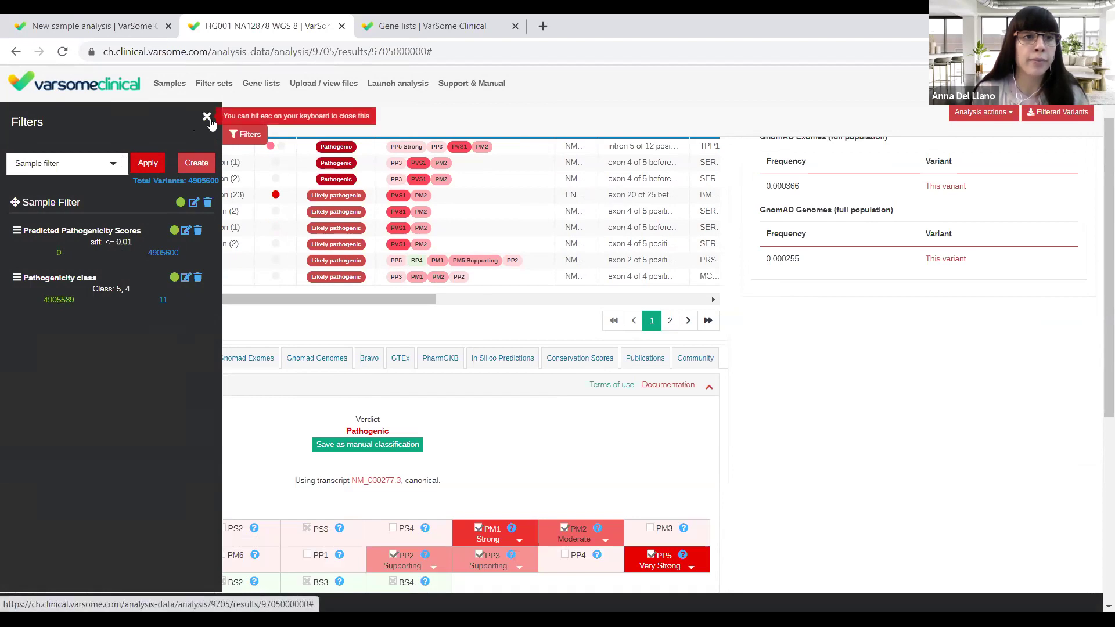
left_click(207, 118)
scroll(1098, 319, "up", 2)
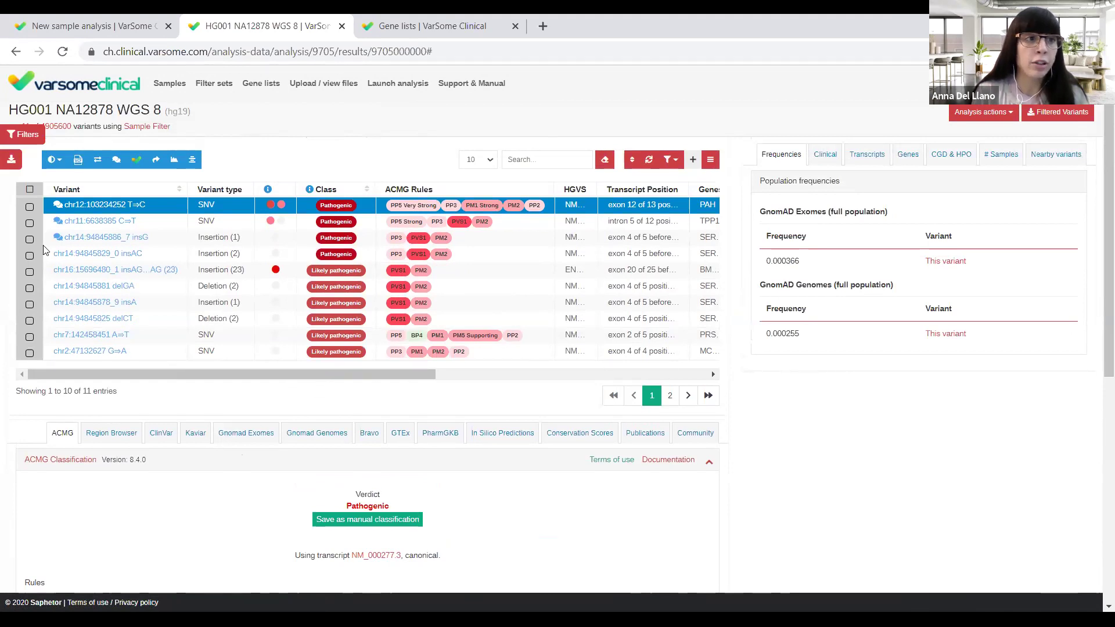
Disable the Predicted Pathogenicity Scores and Pathogenicity class filters, re-enable both and return to the variant table
left_click(23, 134)
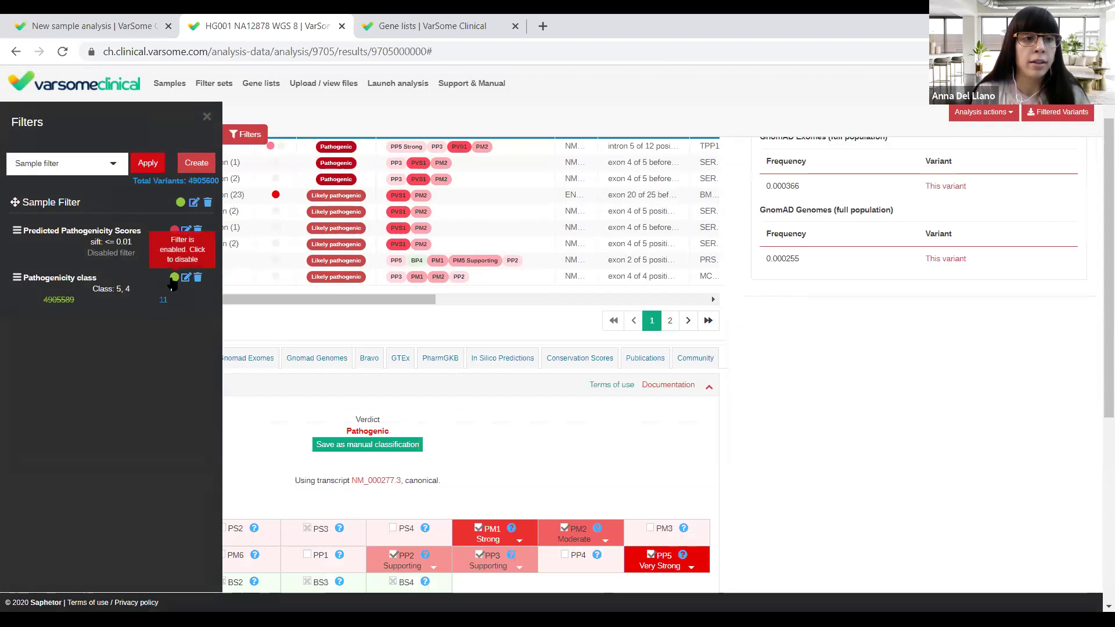
left_click(174, 278)
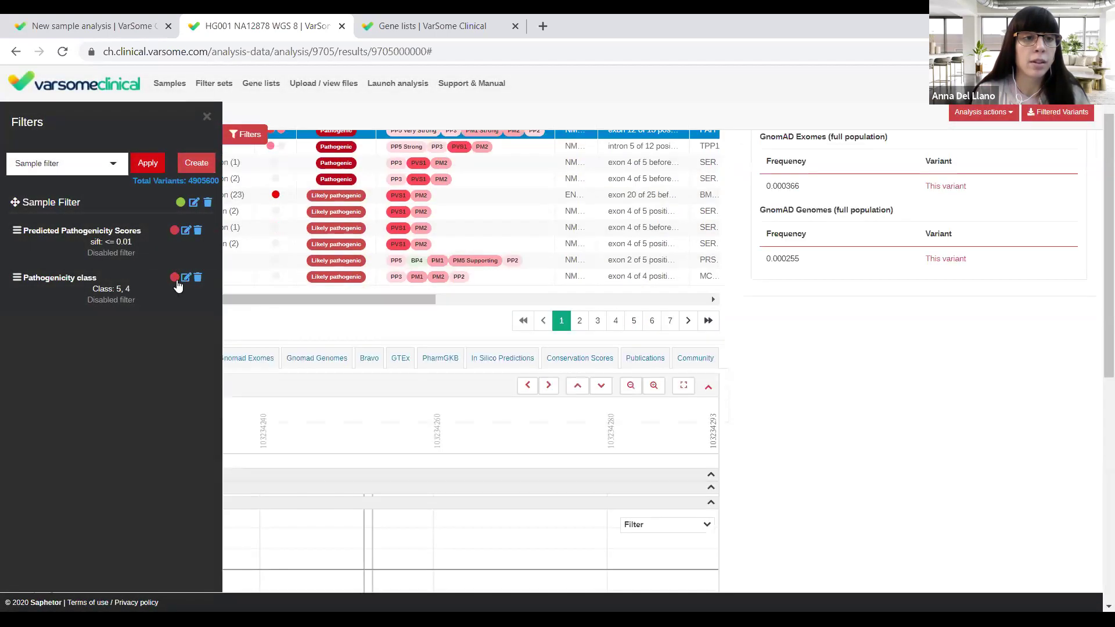
left_click(176, 278)
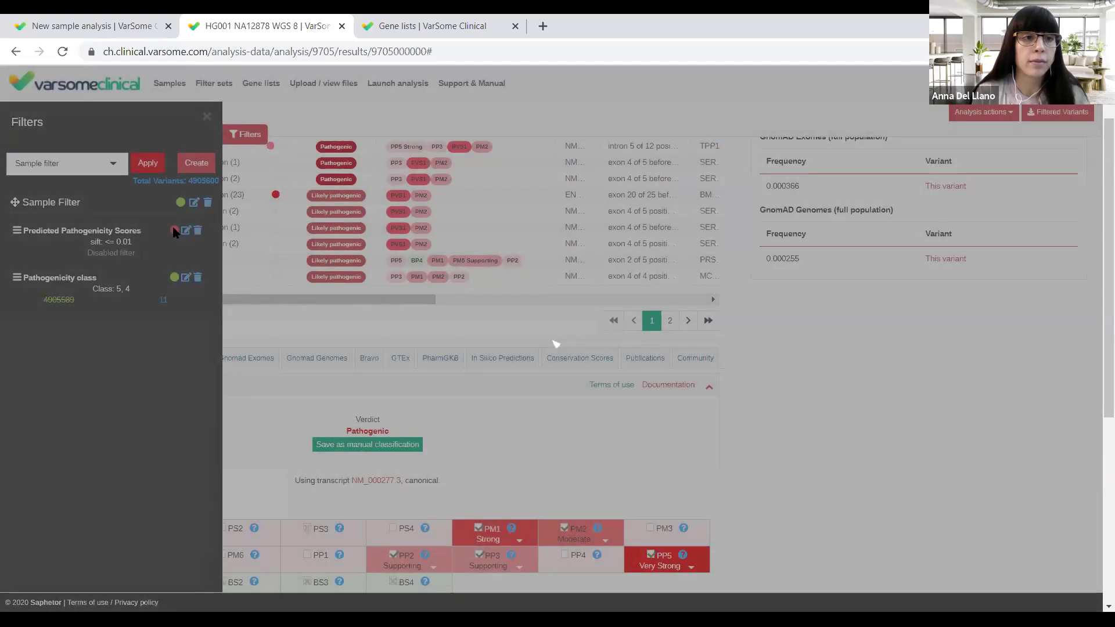
left_click(174, 230)
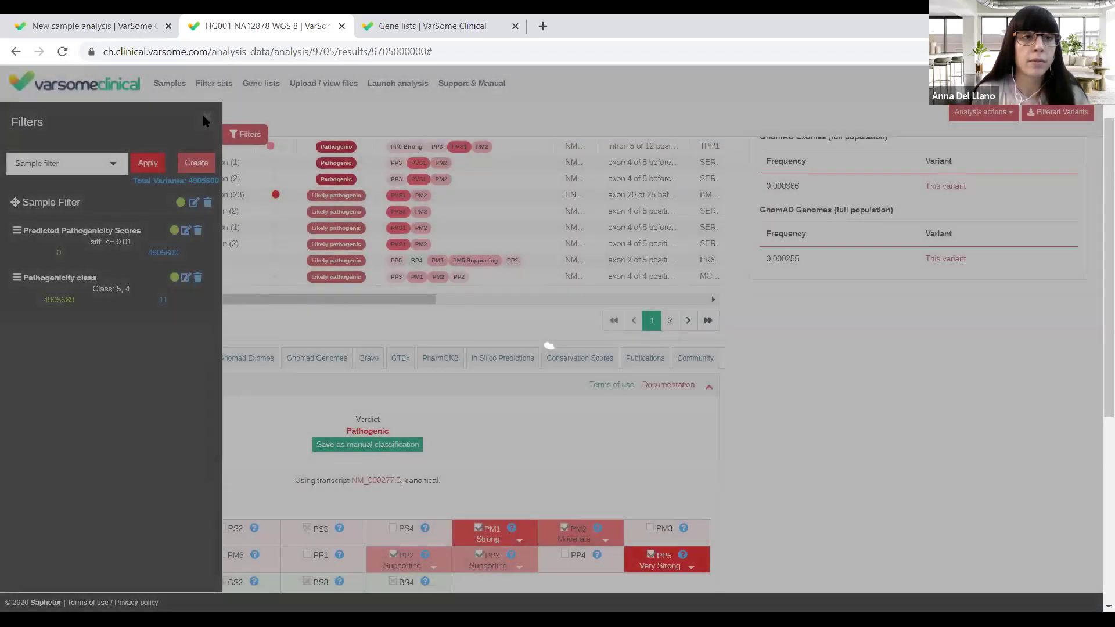
left_click(206, 116)
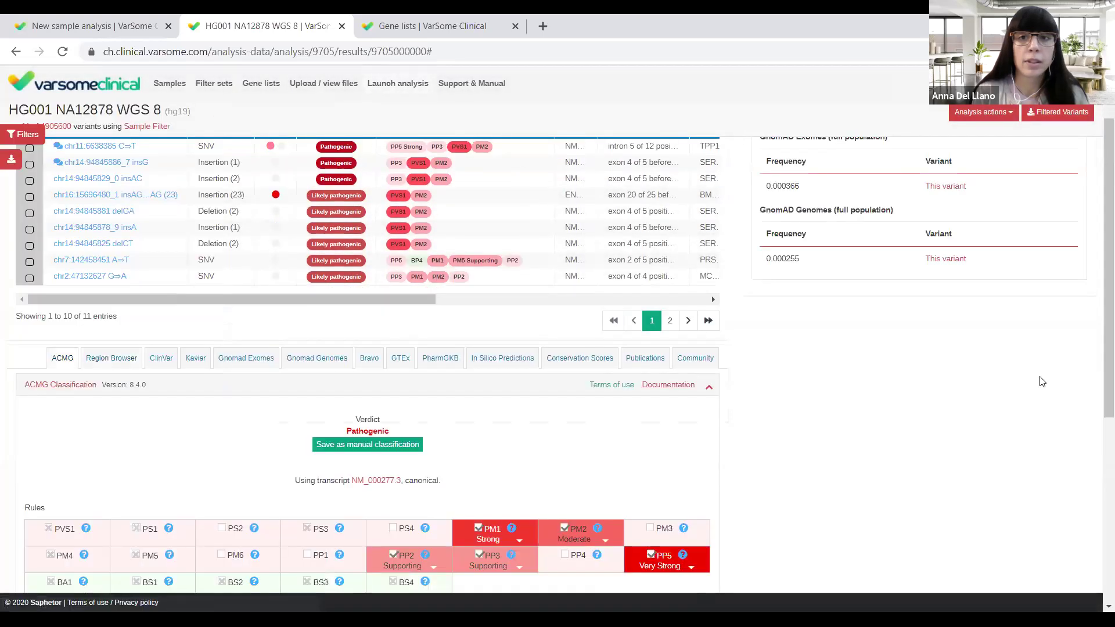
scroll(987, 389, "up", 2)
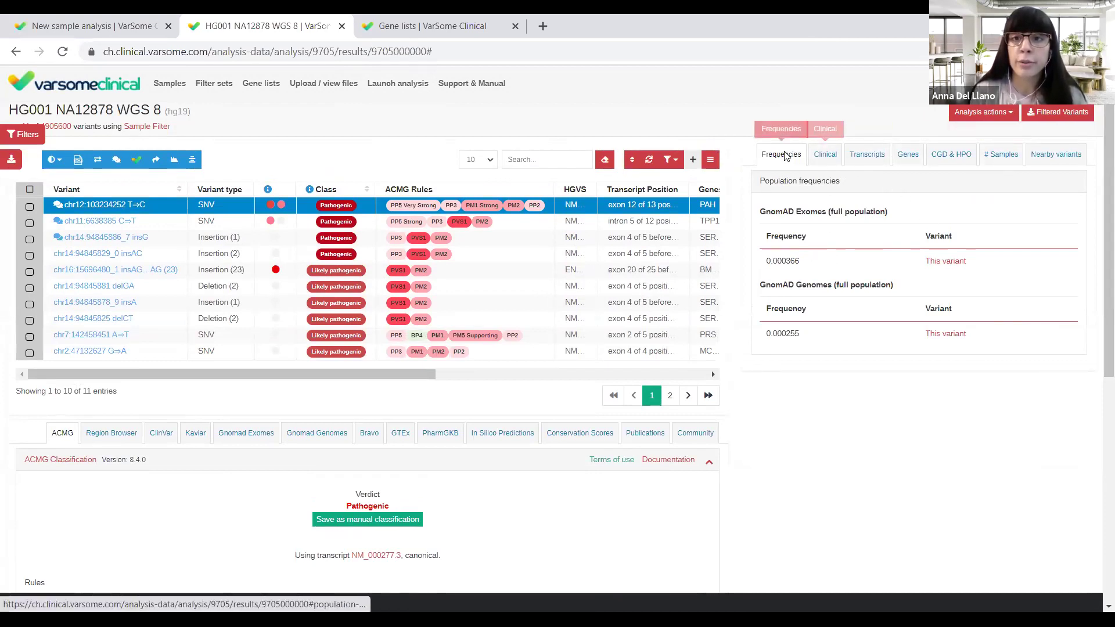
Review the clinical data, transcripts, genes, CGD & HPO and sample information for variant chr12:103234252 T⇒C
left_click(823, 161)
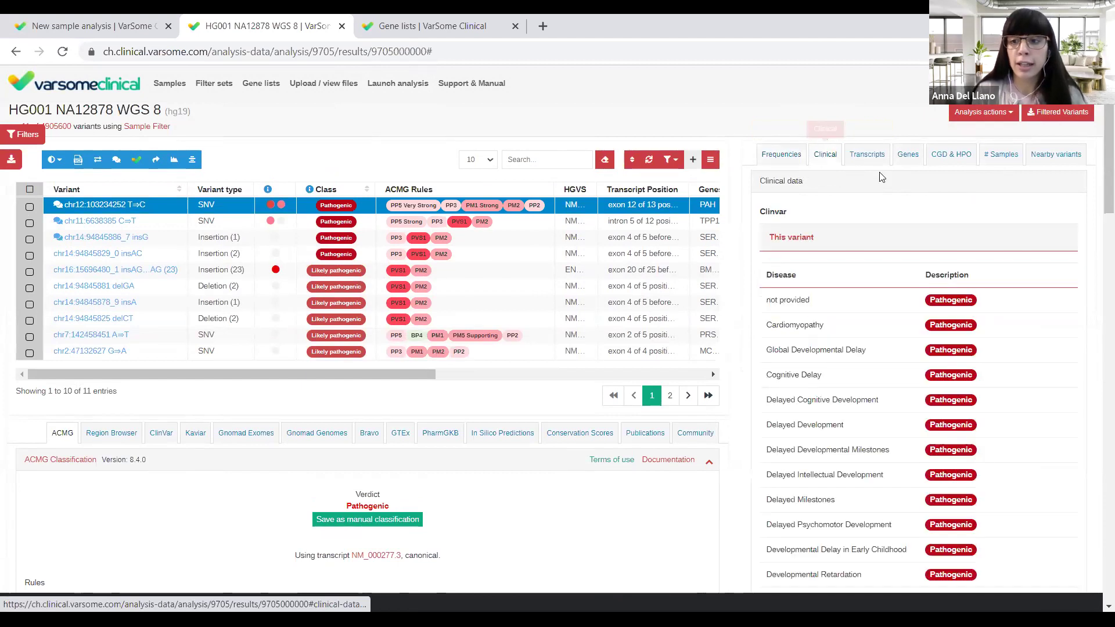
left_click(865, 160)
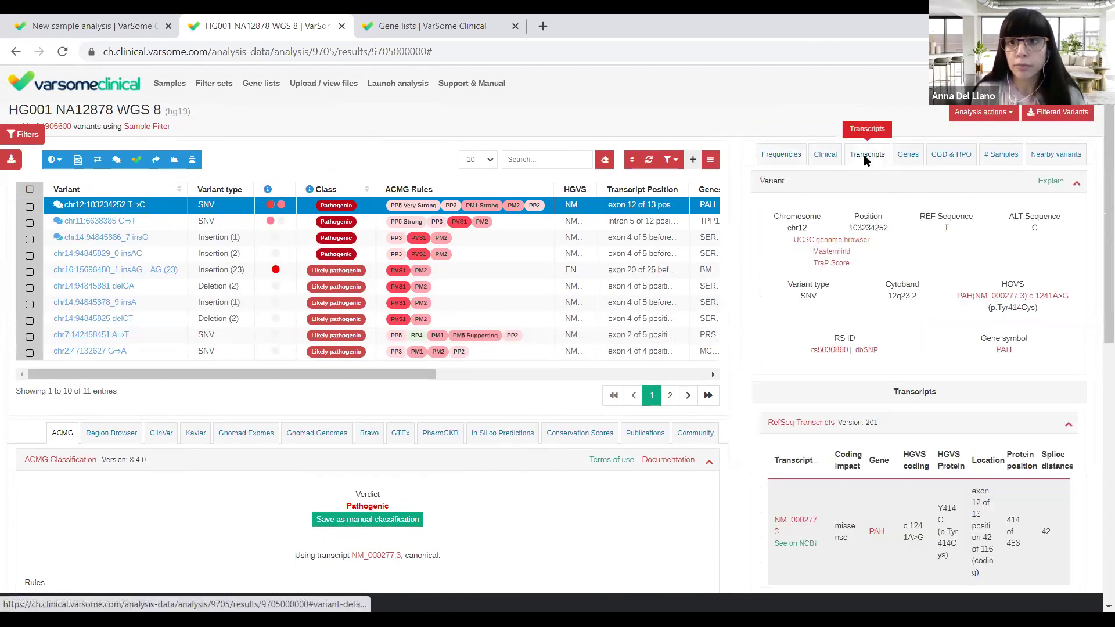
left_click(908, 157)
left_click(958, 161)
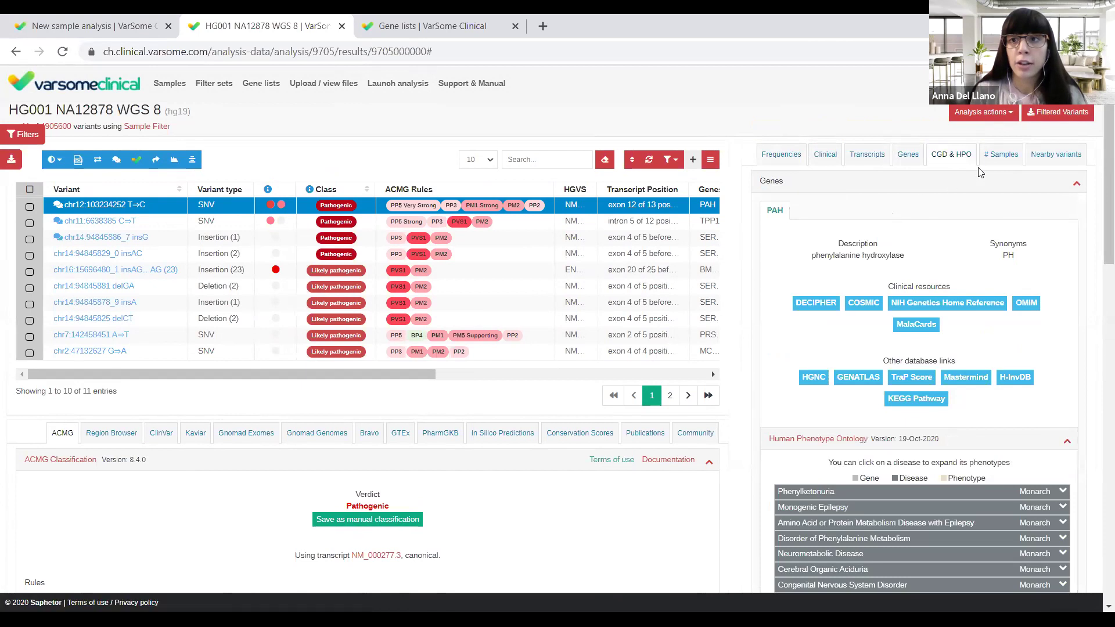
left_click(1003, 155)
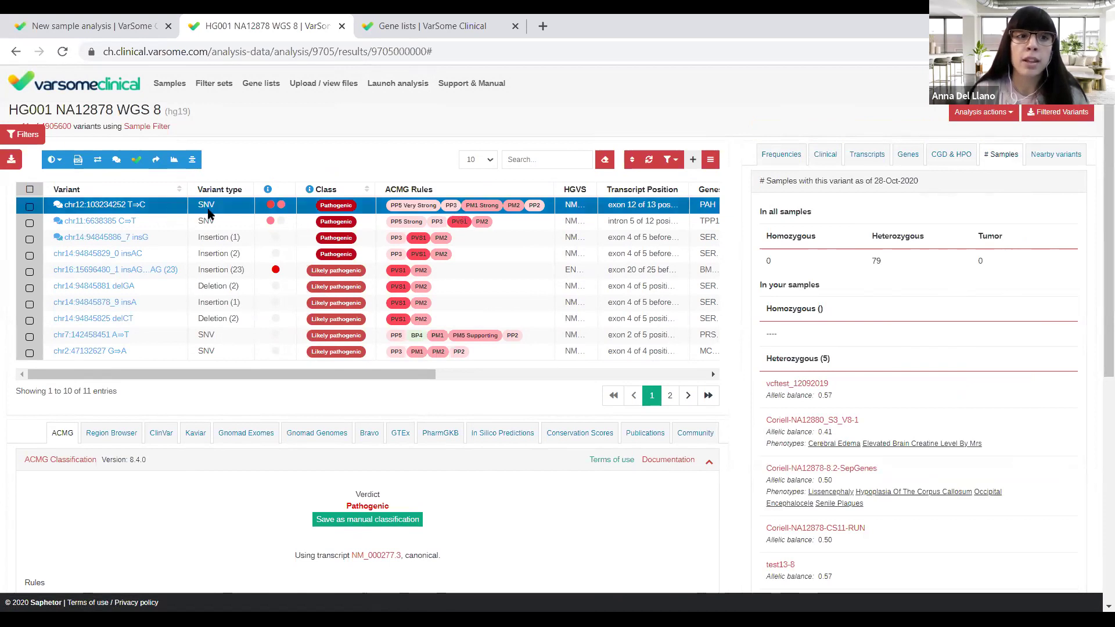
Examine the zygosity counts and your own heterozygous samples carrying the selected variant, and bring up its nearby variants
double_click(878, 238)
left_click(916, 266)
left_click_drag(859, 269, 887, 269)
left_click(893, 278)
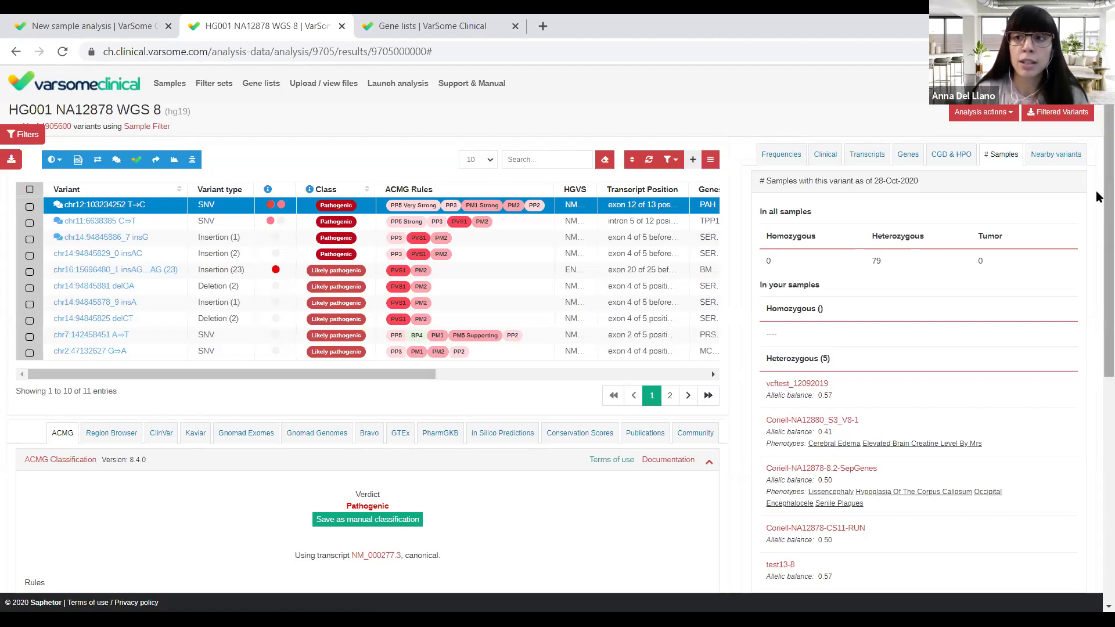
scroll(1097, 217, "down", 1)
scroll(1098, 216, "up", 1)
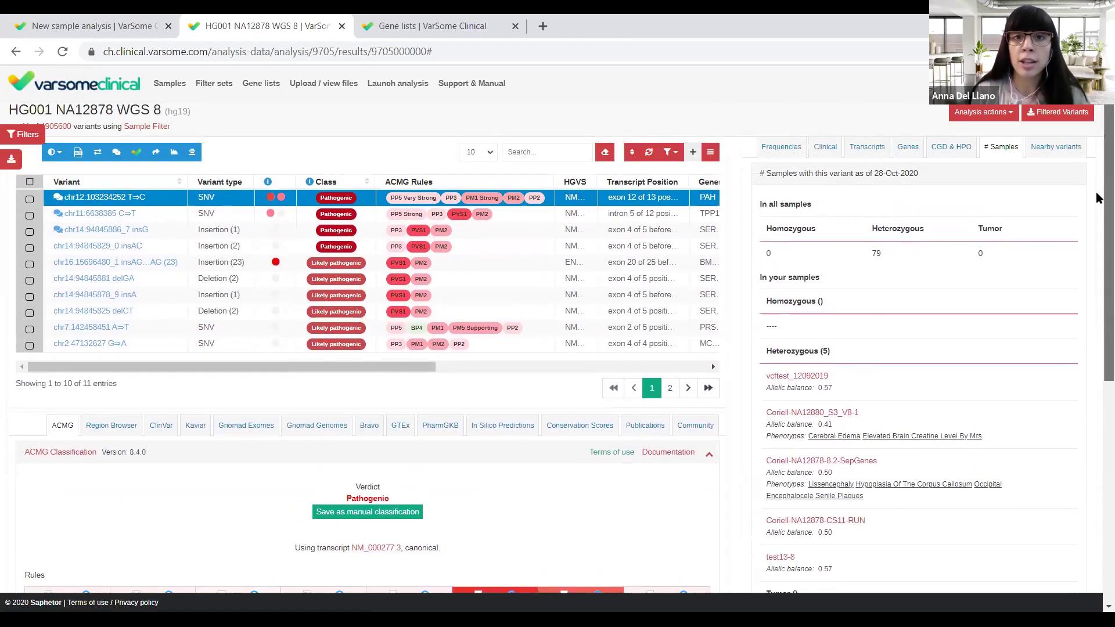
left_click_drag(768, 351, 836, 354)
left_click(774, 352)
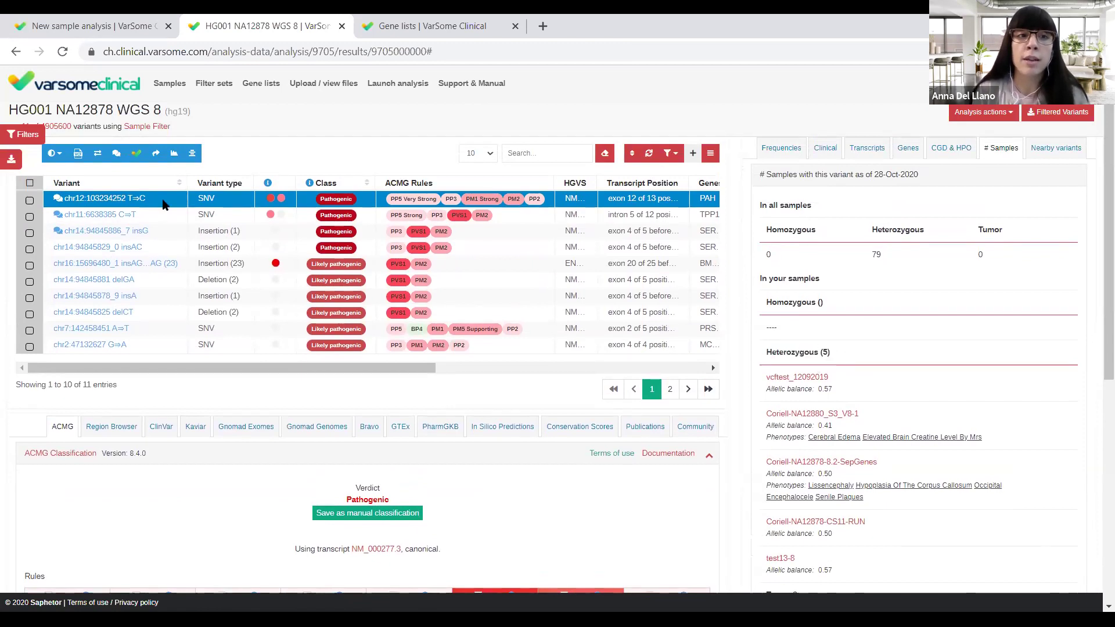
triple_click(784, 352)
left_click(821, 350)
triple_click(808, 352)
left_click(778, 356)
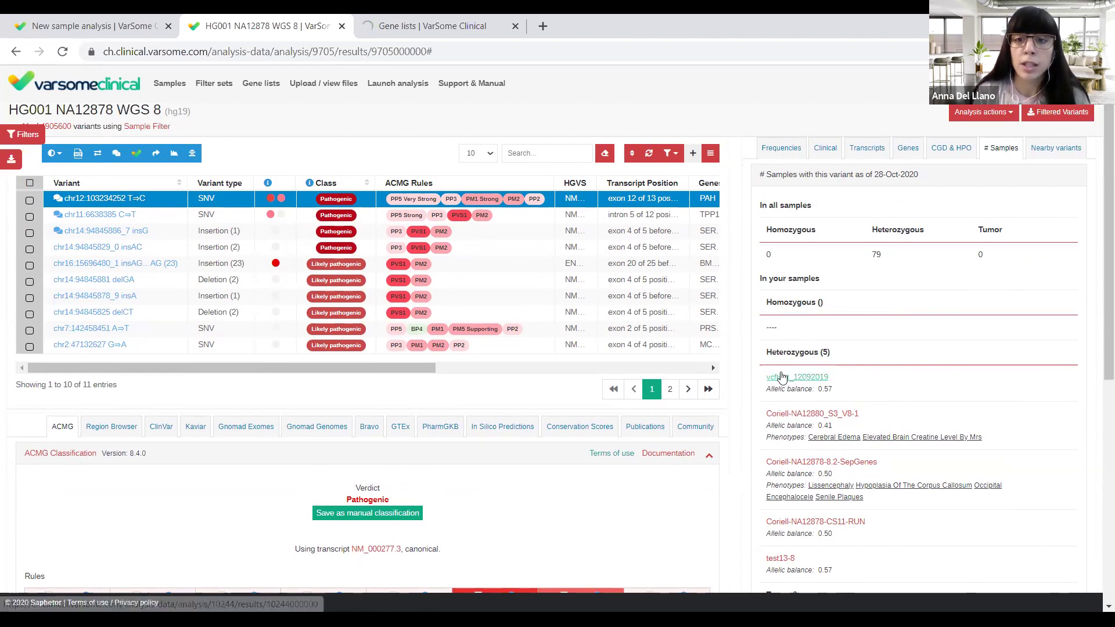
left_click(1080, 83)
left_click(1097, 277)
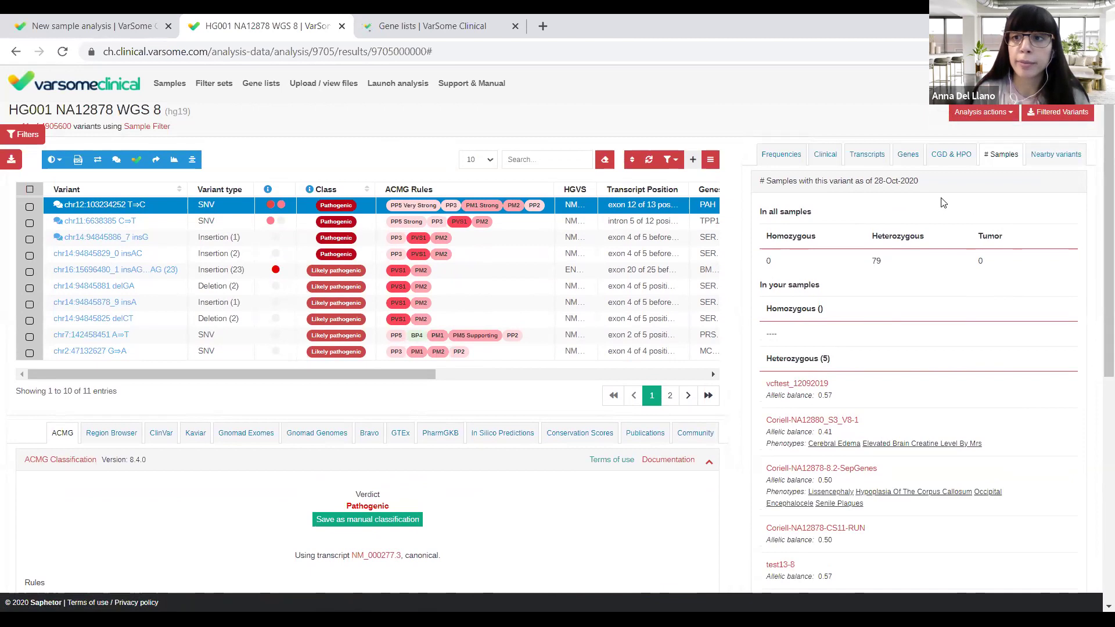
left_click(1055, 155)
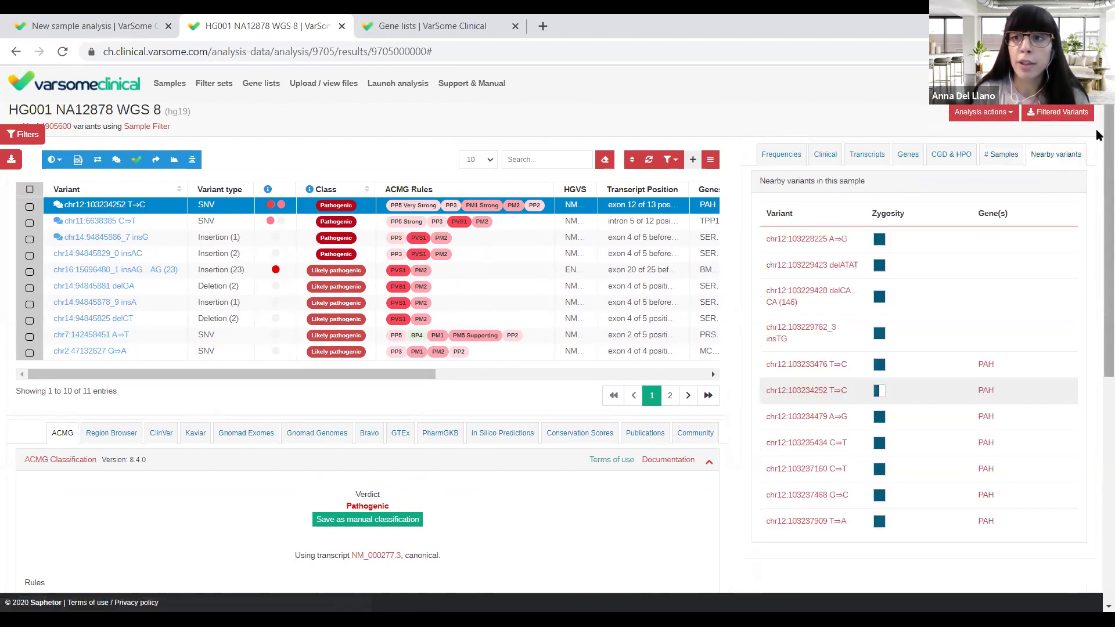
Examine the variant's ACMG classification, including the triggered rules, their strengths and the automated criteria explanations
scroll(1098, 128, "down", 3)
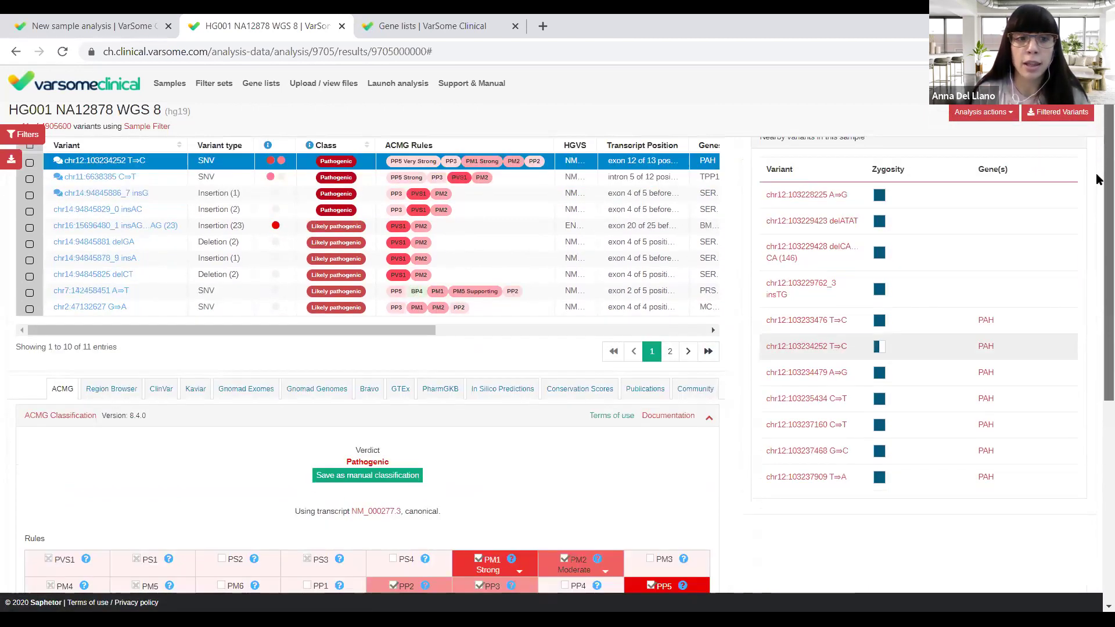
scroll(1097, 249, "down", 1)
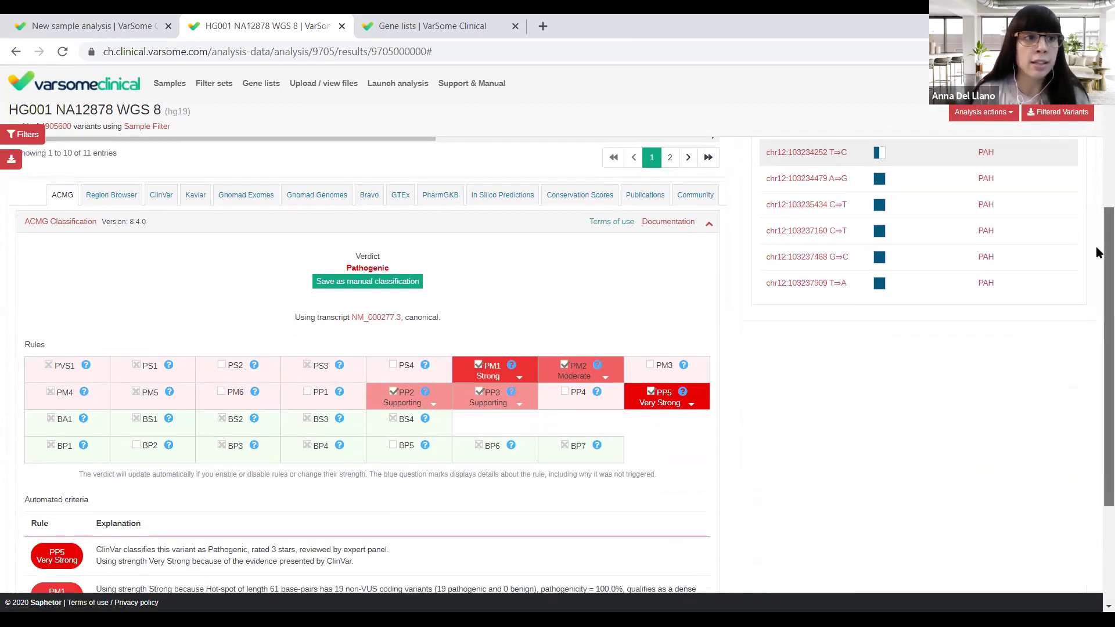
scroll(1097, 296, "down", 1)
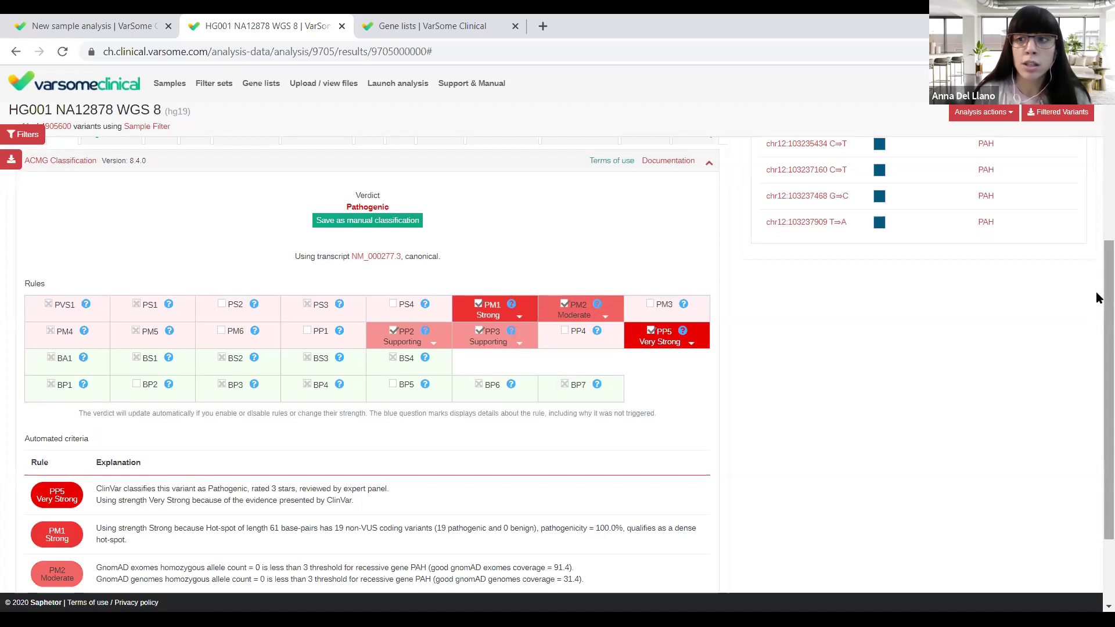
scroll(1098, 307, "down", 1)
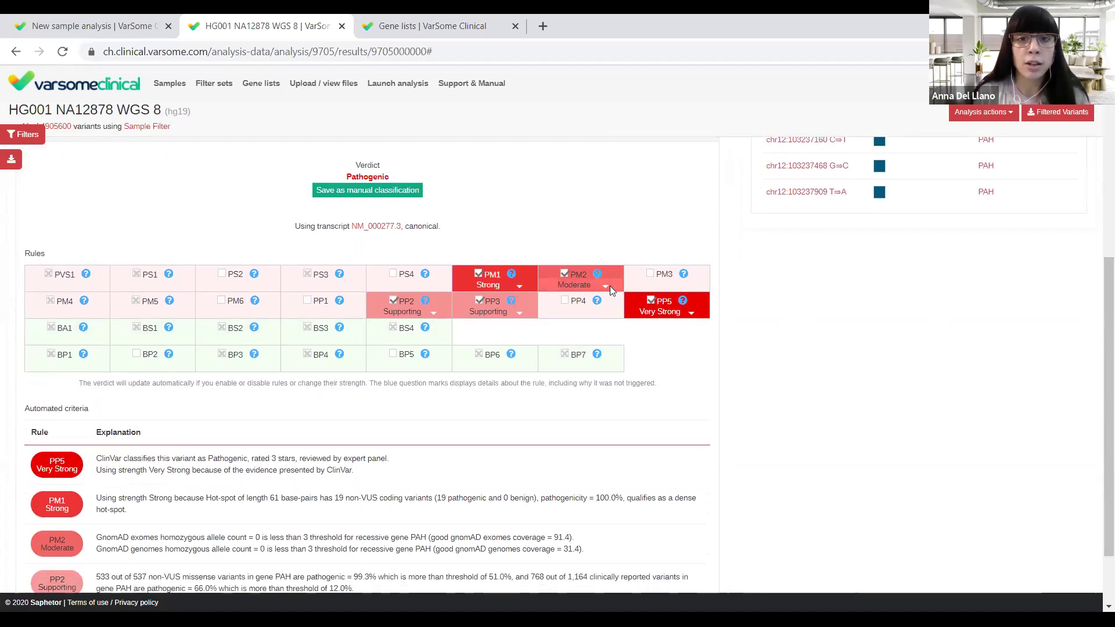
left_click(608, 288)
left_click(1013, 356)
left_click_drag(1097, 263, 1097, 307)
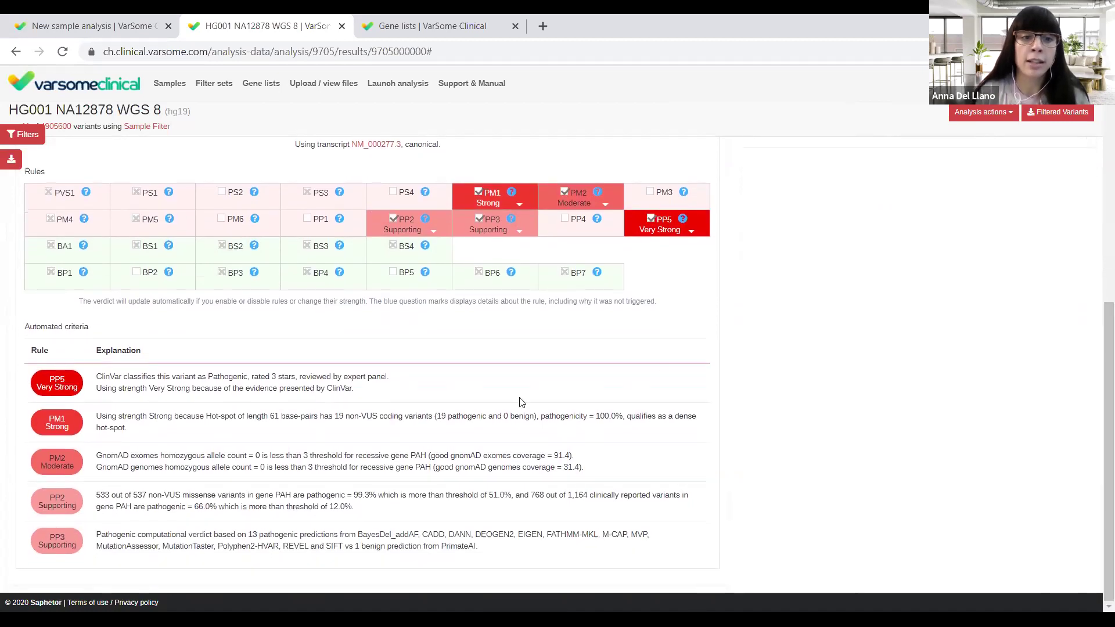
left_click_drag(1098, 377, 1098, 226)
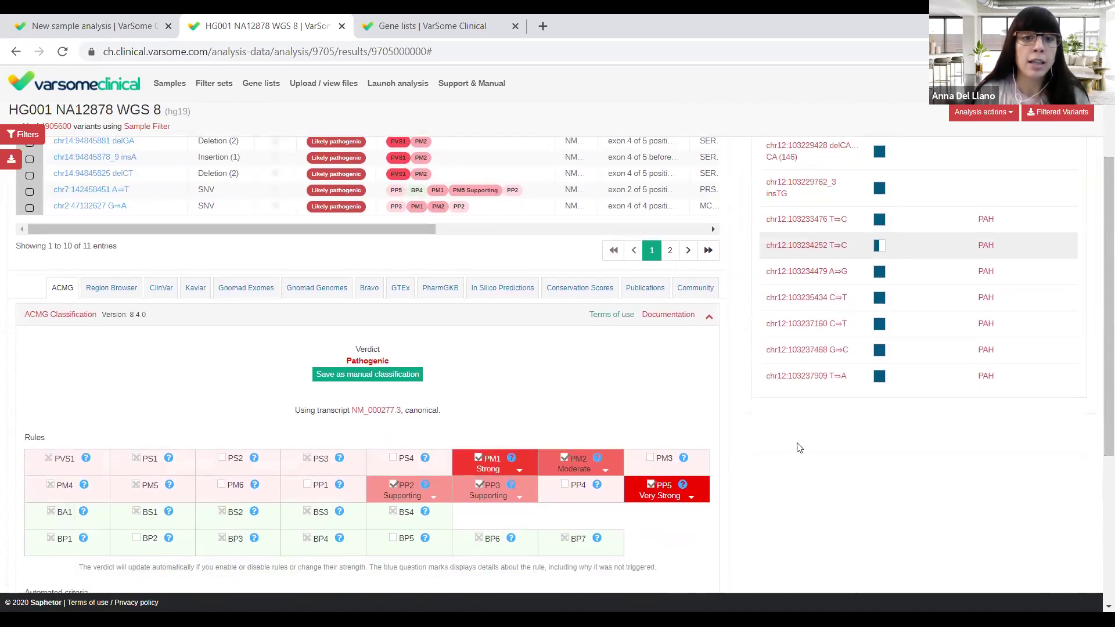
left_click_drag(1097, 244, 1098, 323)
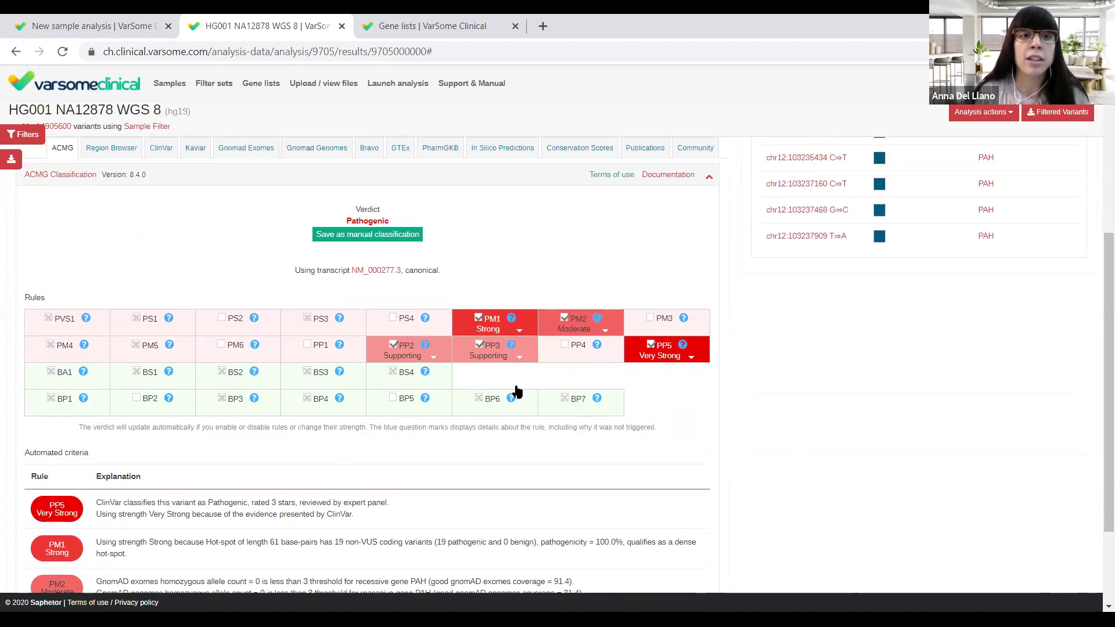
left_click_drag(1097, 428, 1098, 328)
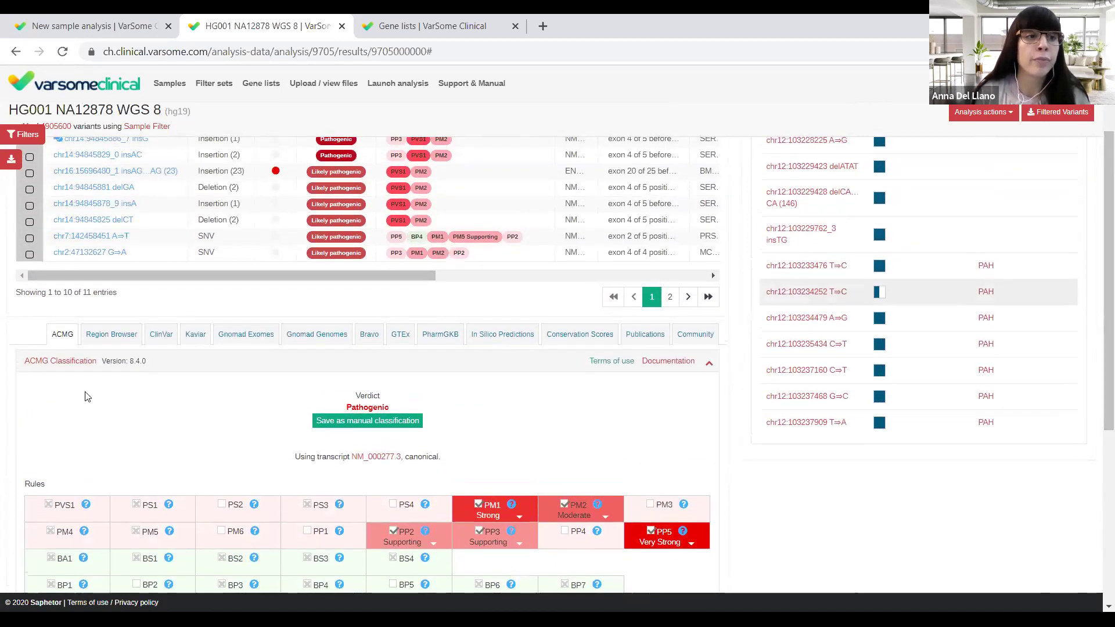
Review the variant's ClinVar, Kaviar, gnomAD Exomes, Bravo and PharmGKB annotations
left_click(161, 337)
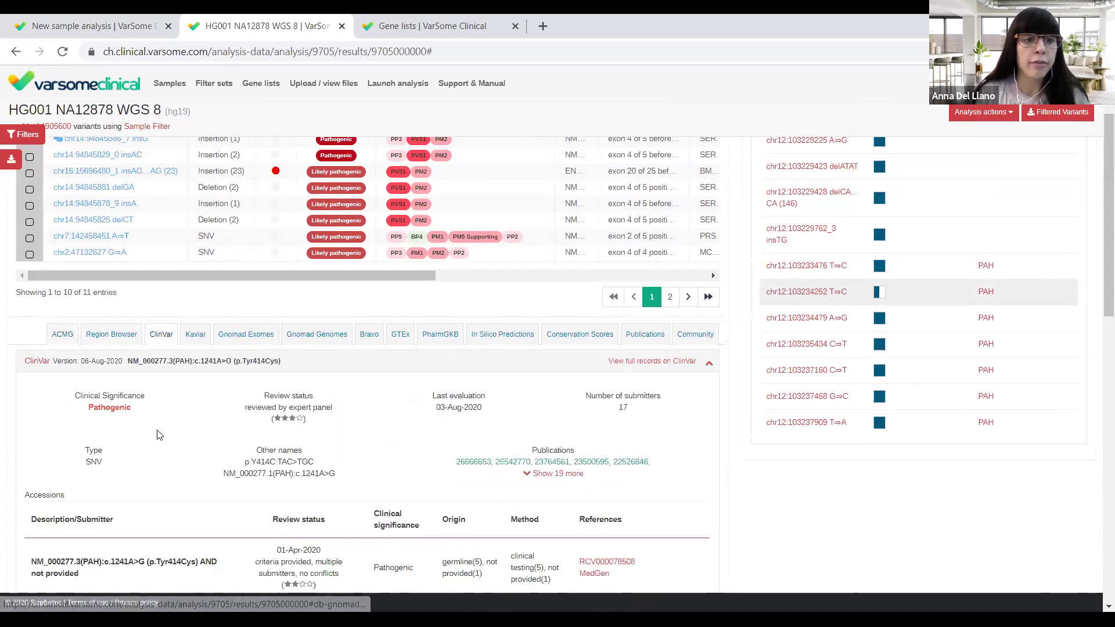
left_click(195, 337)
left_click(243, 399)
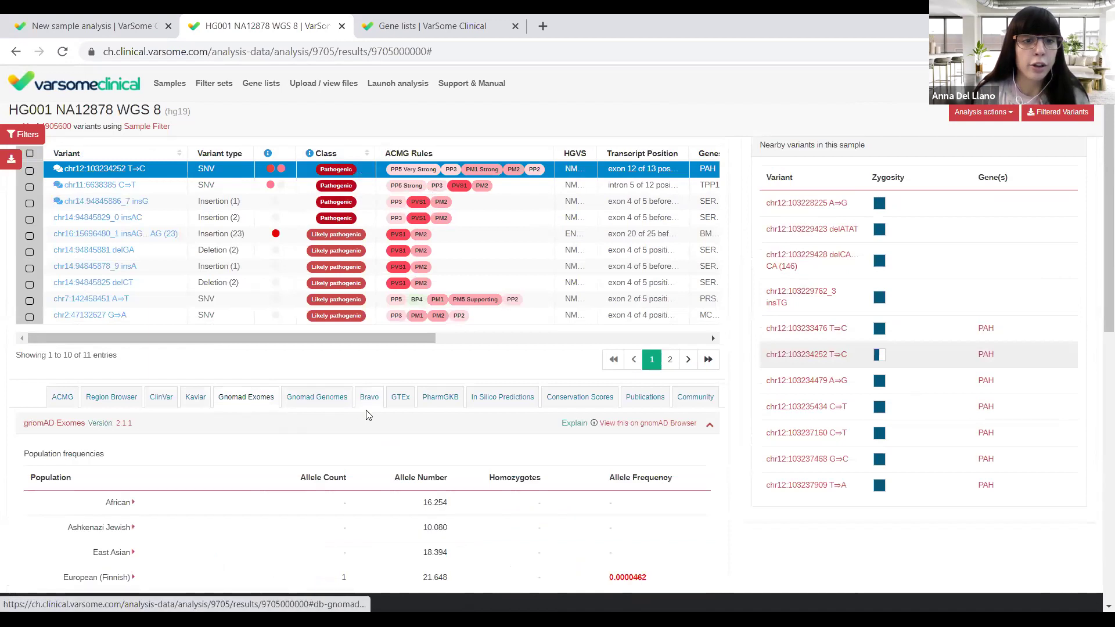
left_click(372, 400)
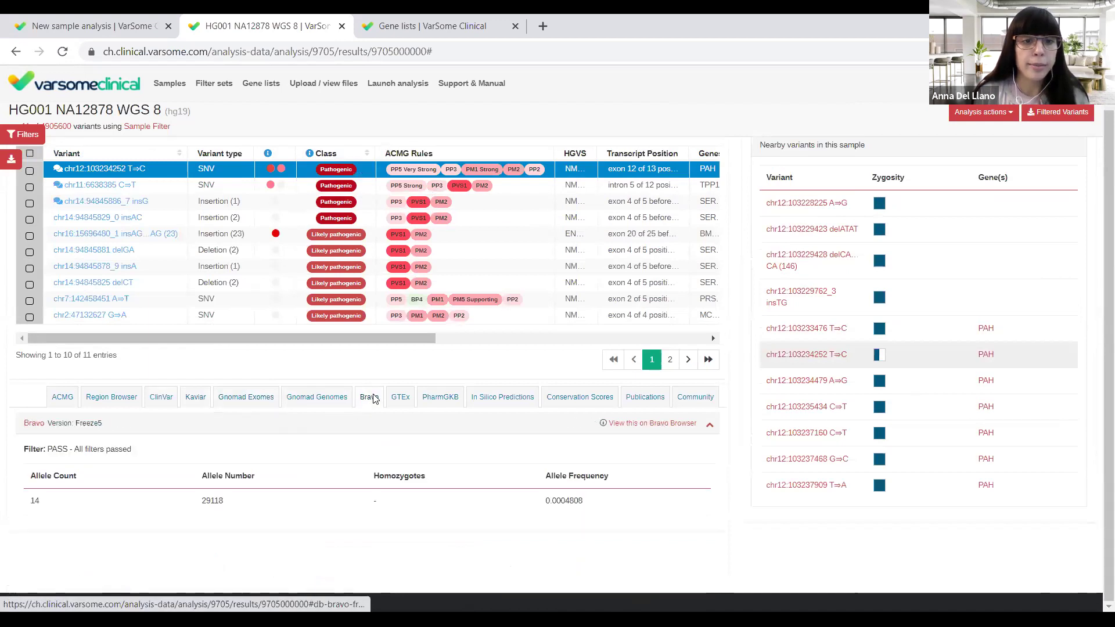
left_click(433, 400)
scroll(493, 440, "down", 4)
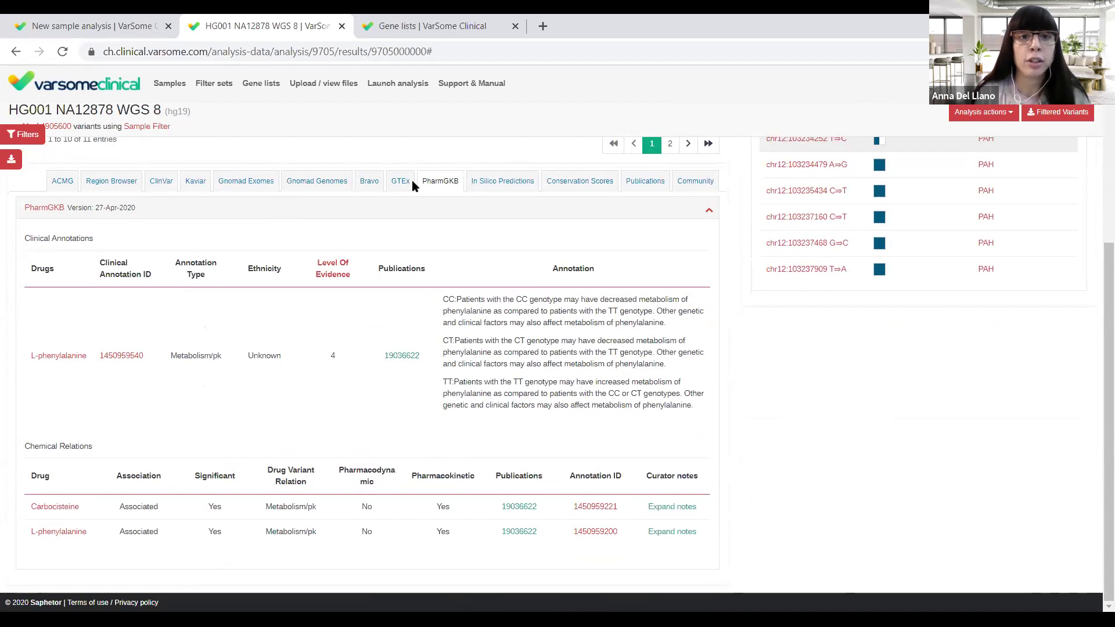
Review the variant's in silico predictions, conservation scores, publications and community contributions, and return to the ACMG classification
left_click(496, 183)
left_click(583, 187)
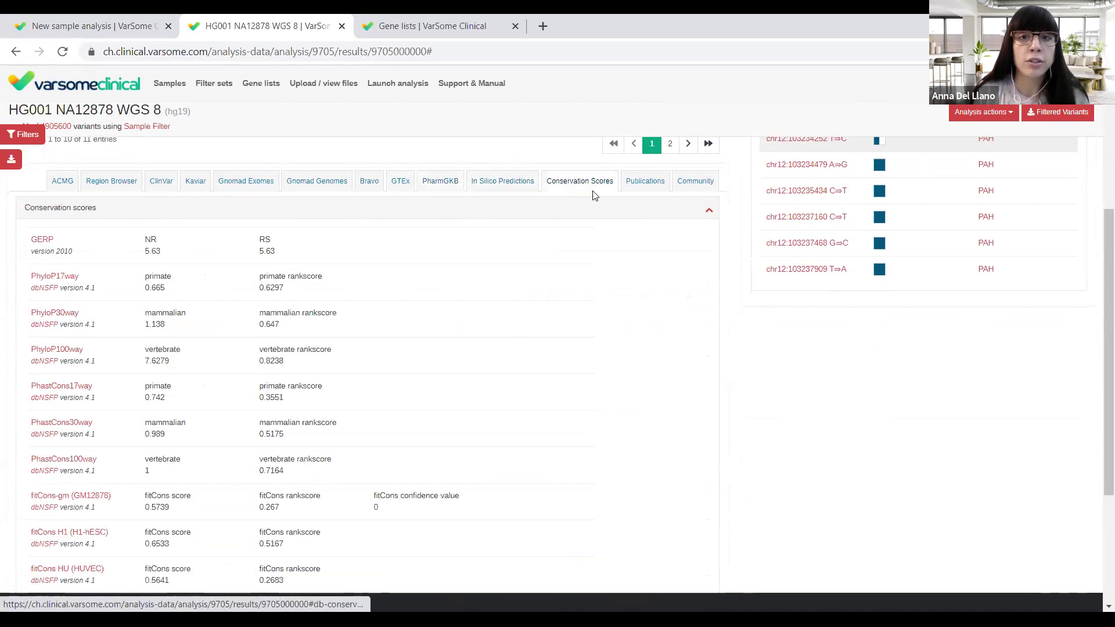
left_click(655, 187)
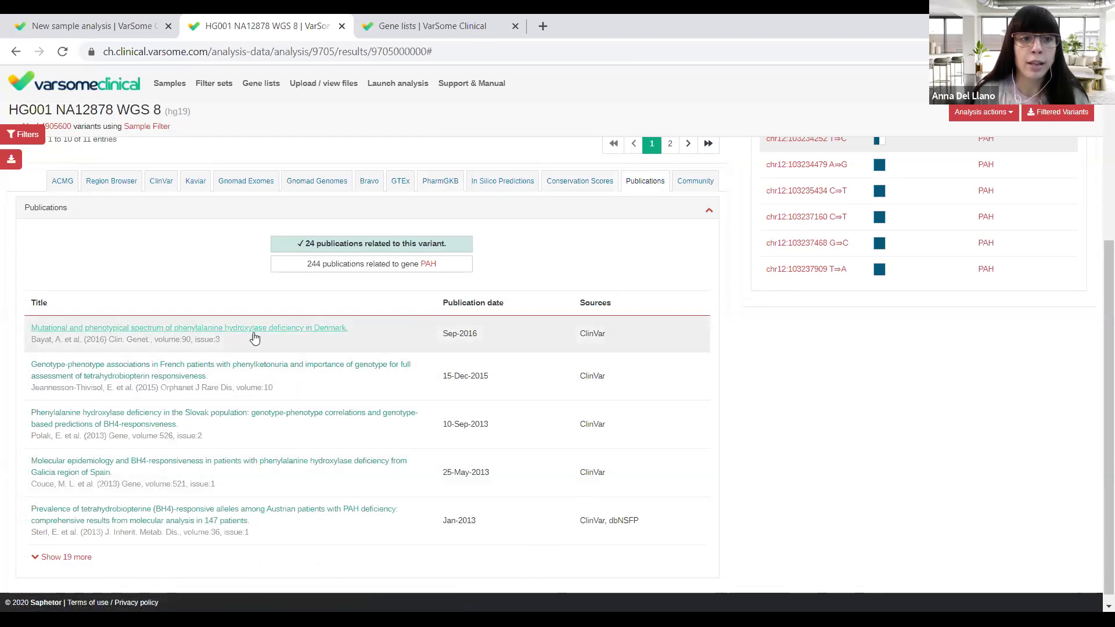
left_click(691, 184)
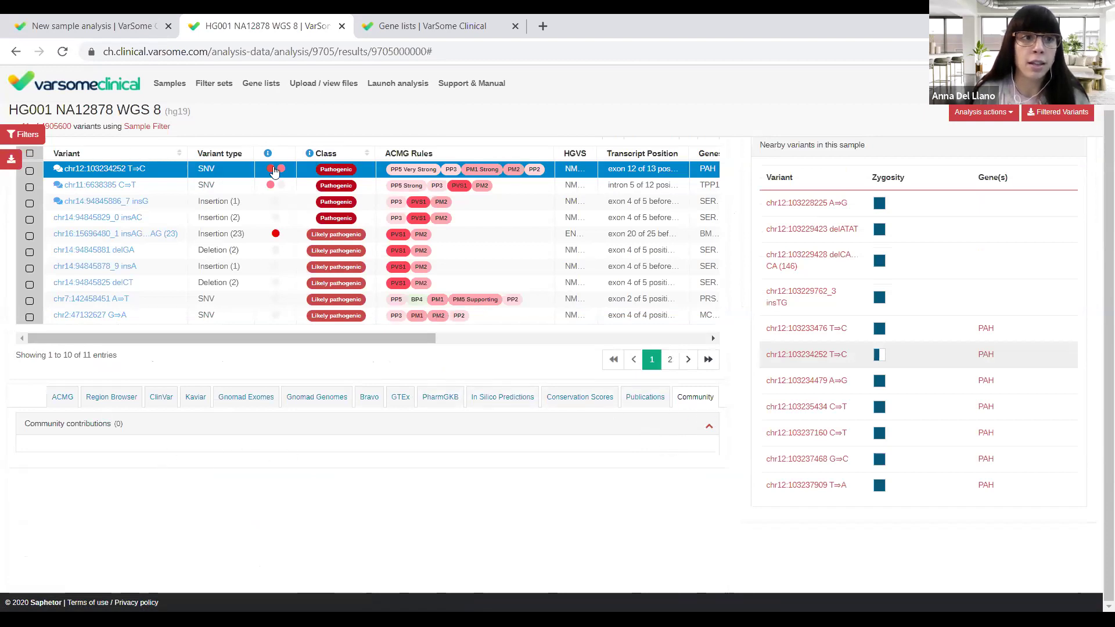
left_click(64, 397)
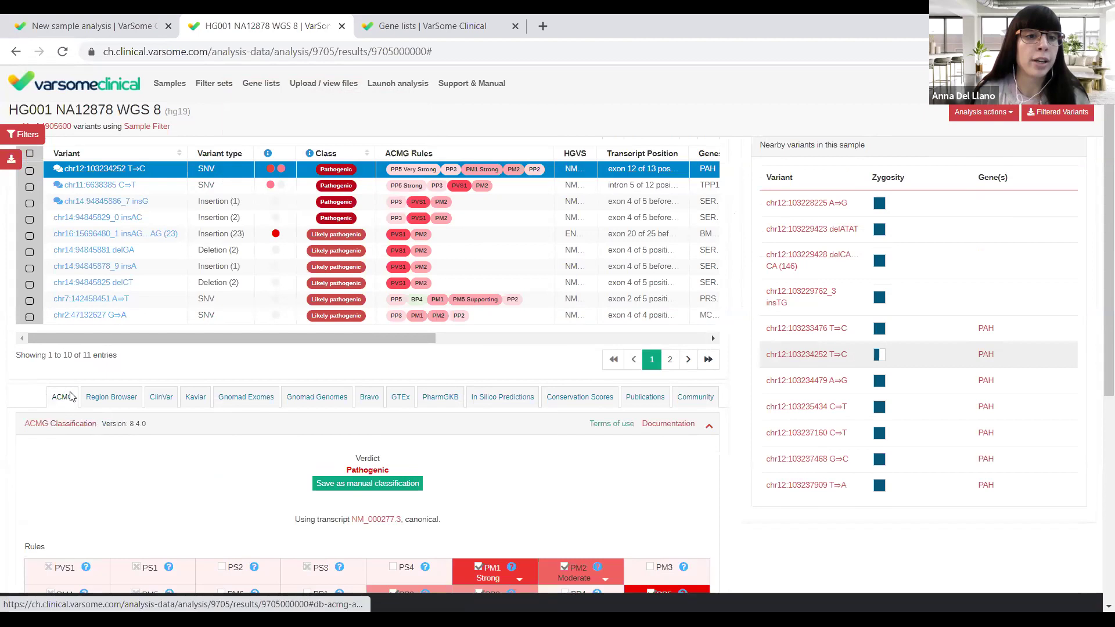
Generate a clinical report from the variants selected for export
scroll(1098, 214, "up", 1)
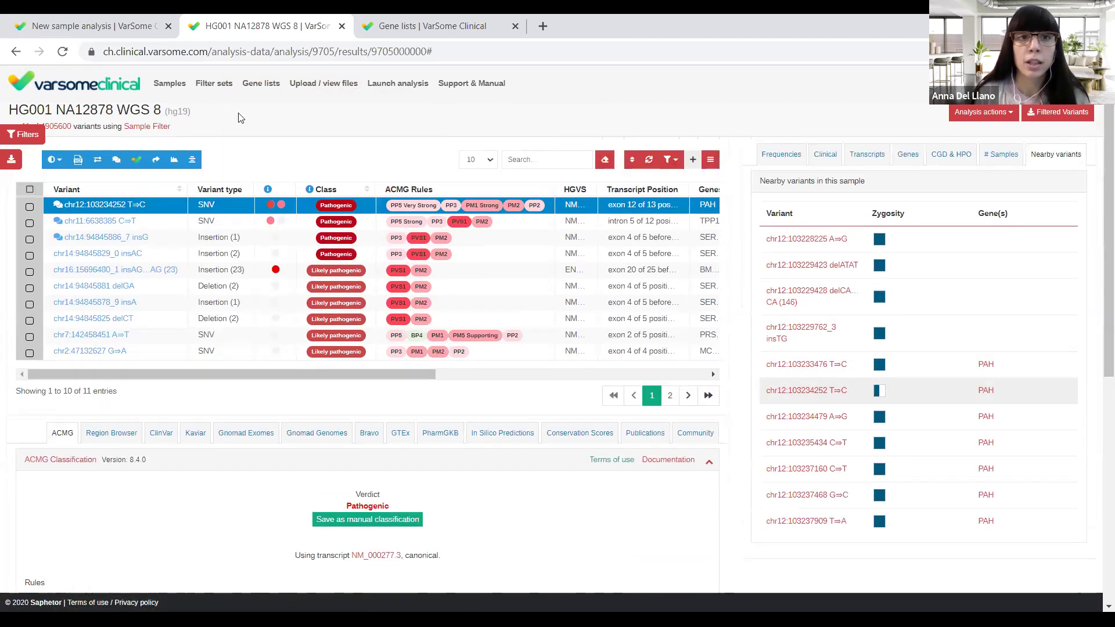
left_click(11, 161)
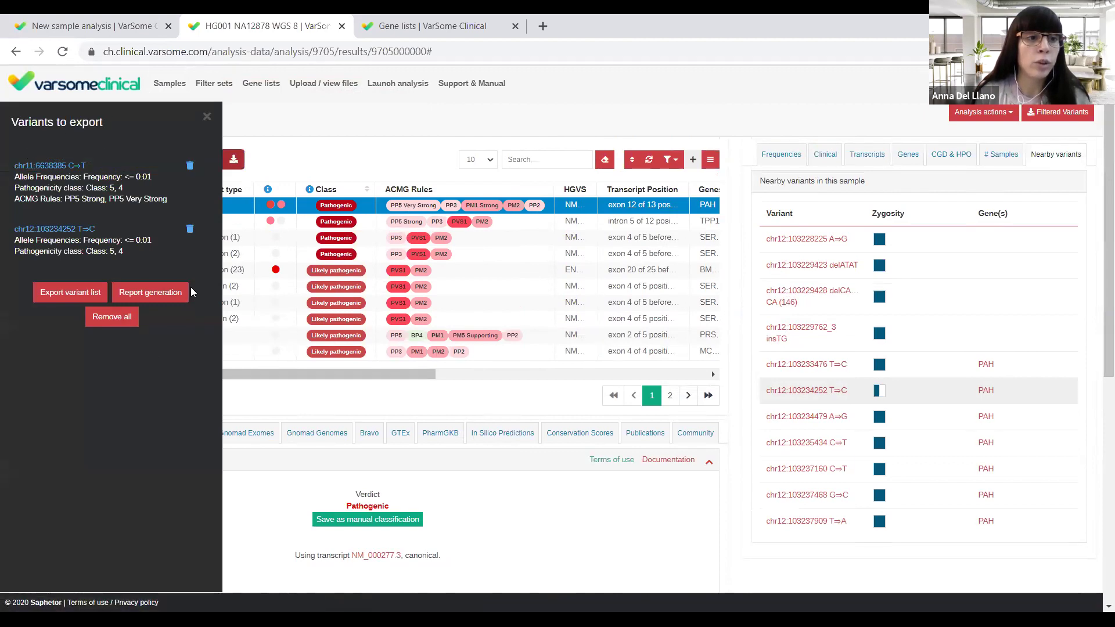
left_click(151, 293)
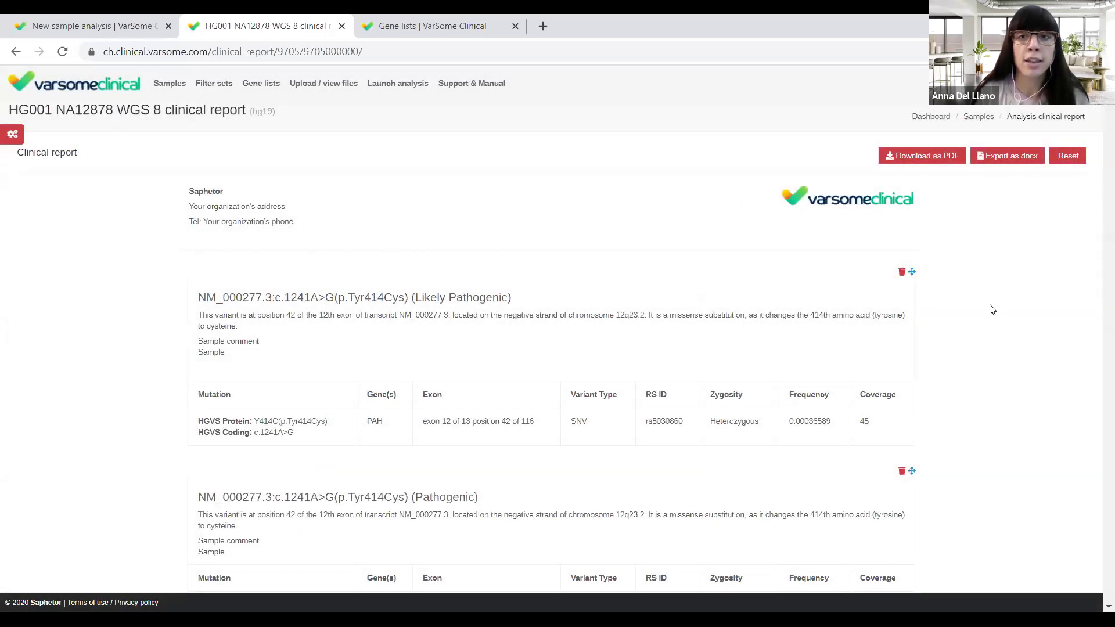
Inspect the editable report header with the logo and organization details, and leave its editor without changing the text
left_click(759, 191)
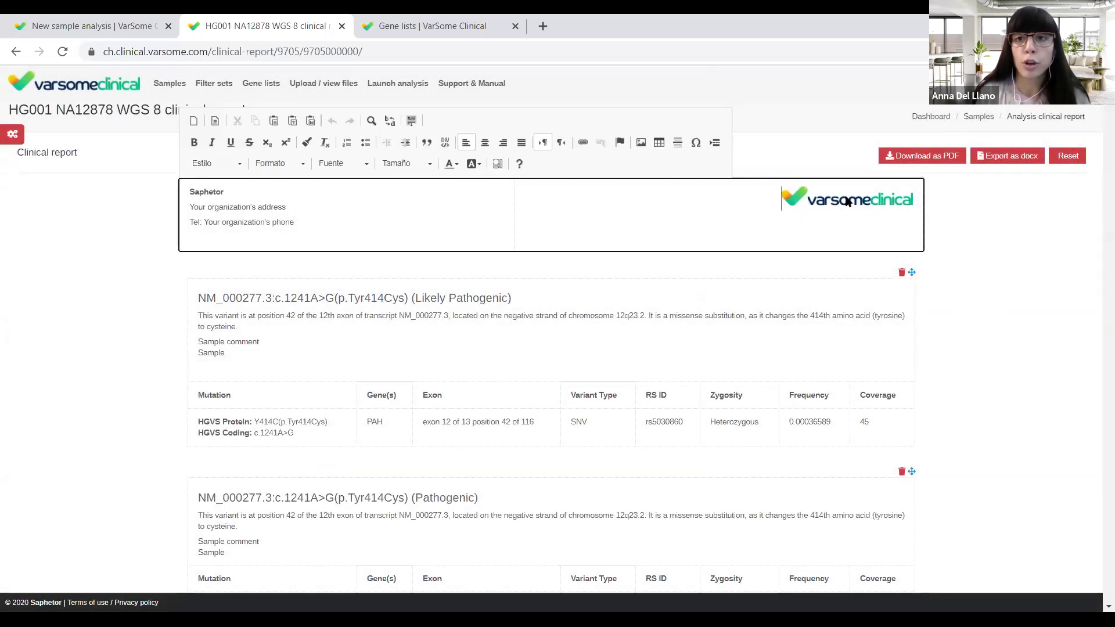
left_click_drag(219, 193, 423, 222)
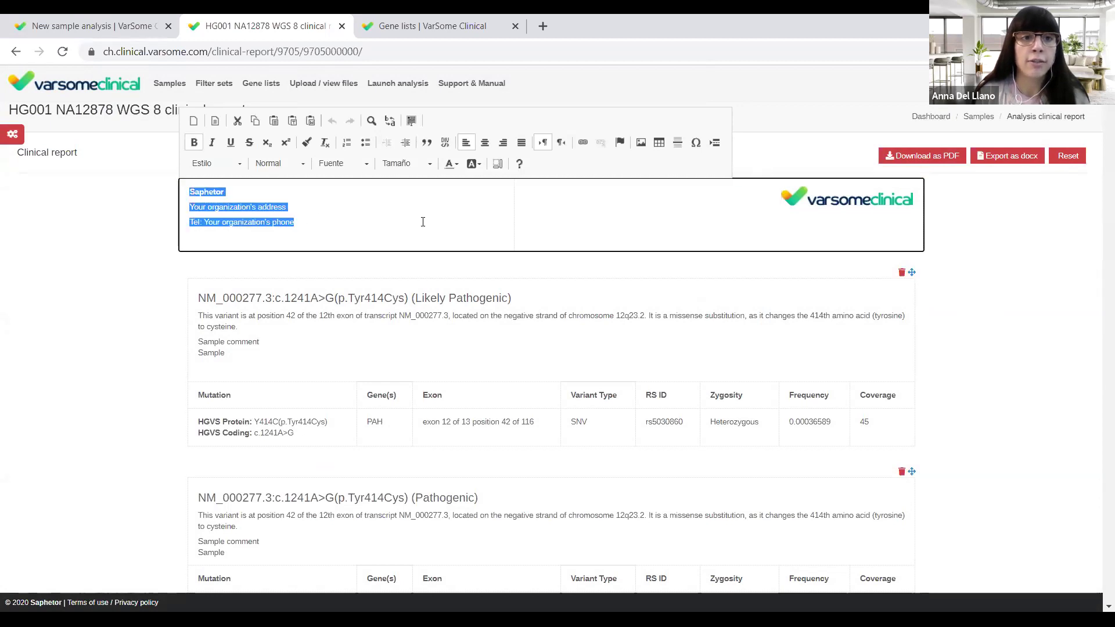
left_click(357, 224)
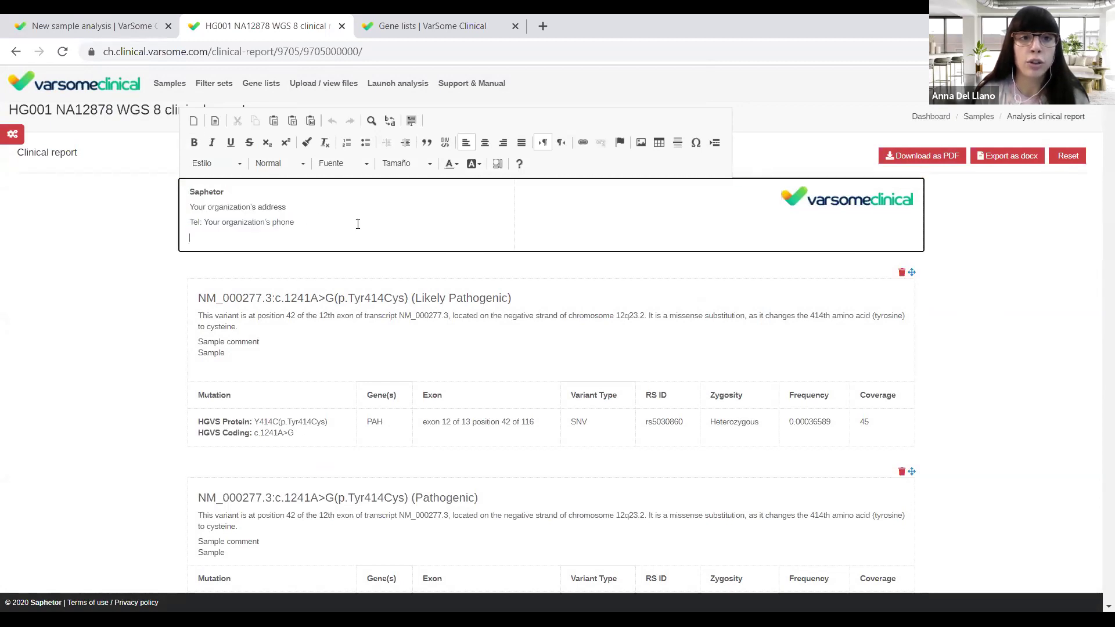
left_click(1047, 296)
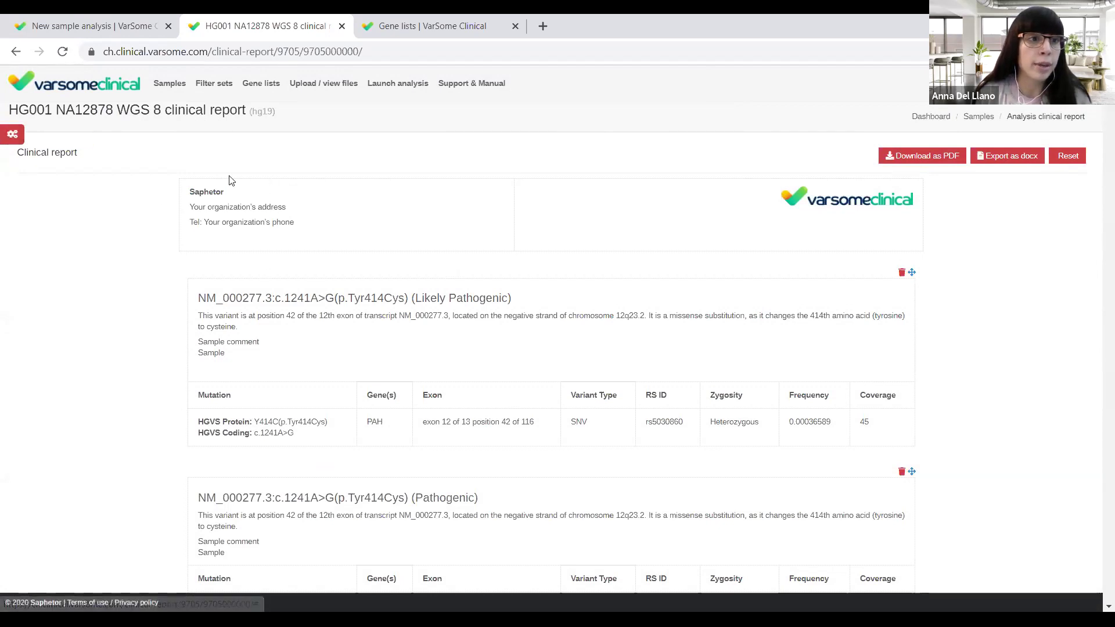
Add the PAH related drugs from DGI and PAH Clinical Trials info widgets to the report, and close the widget list
left_click(12, 134)
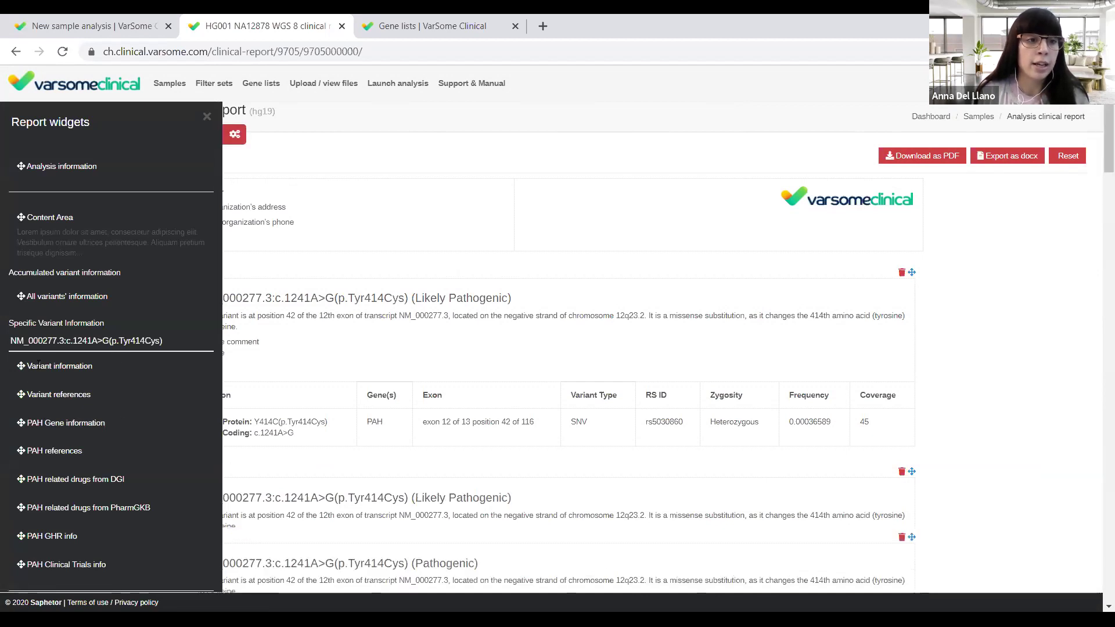
scroll(67, 454, "down", 2)
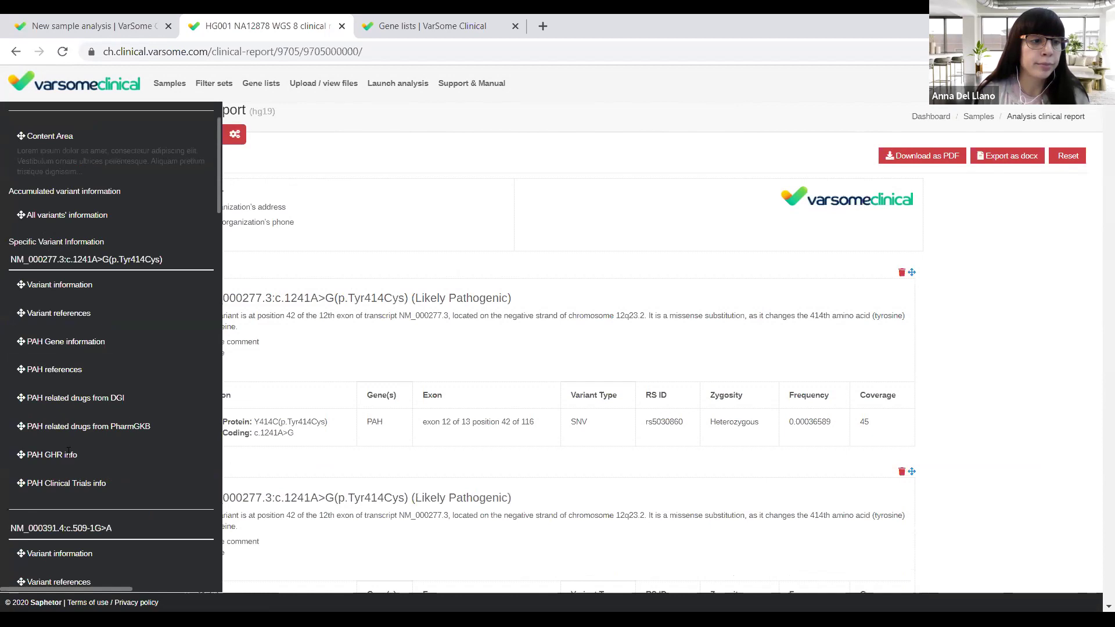
left_click(20, 398)
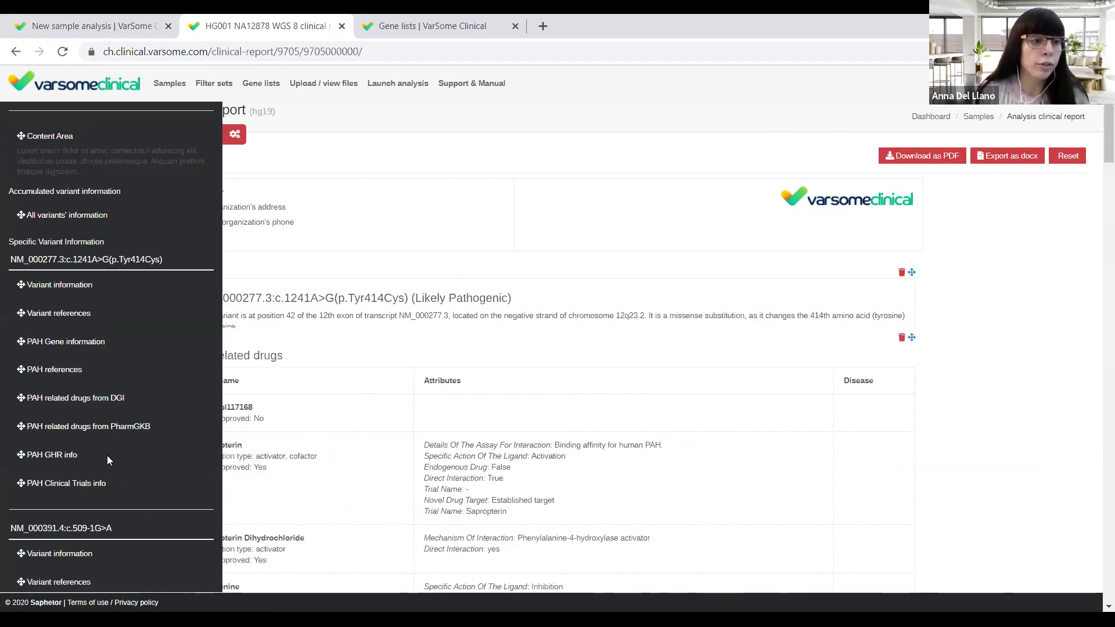
left_click(28, 483)
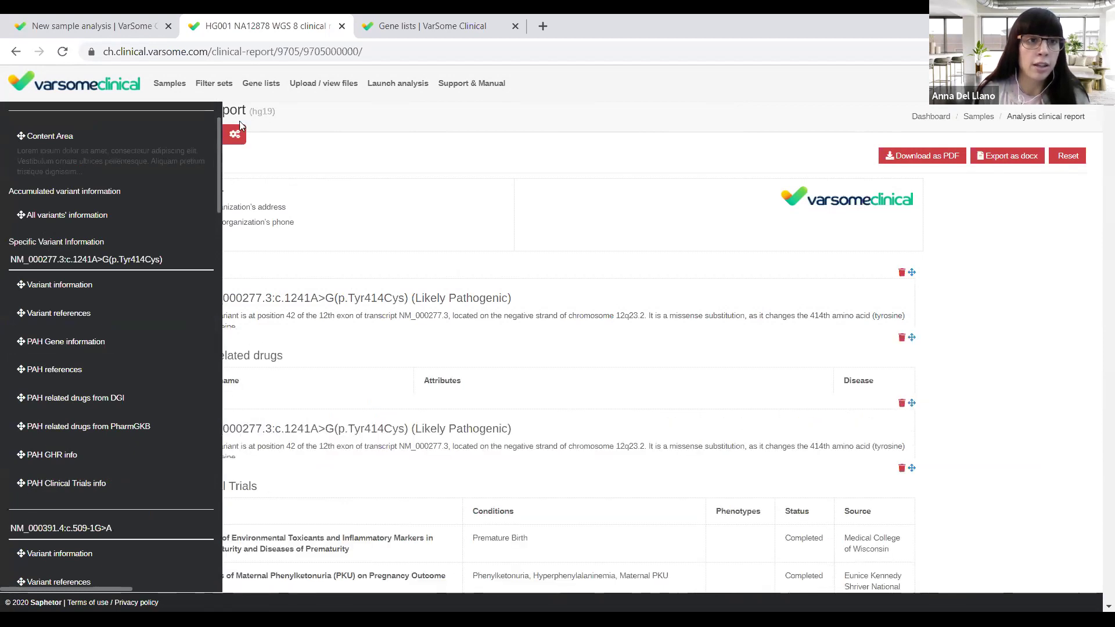
left_click(235, 134)
Inspect the text editor of the PAH related drugs section and the reposition handle of the first variant's section in the report
scroll(427, 475, "down", 8)
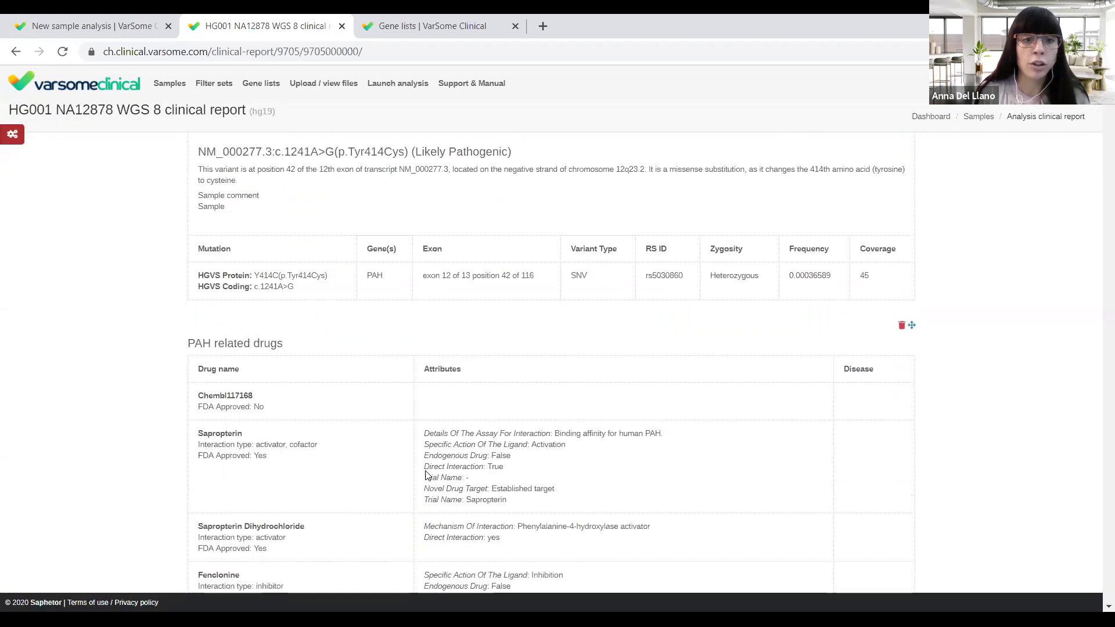
left_click(588, 253)
left_click_drag(456, 235, 456, 175)
left_click(570, 284)
scroll(642, 391, "up", 8)
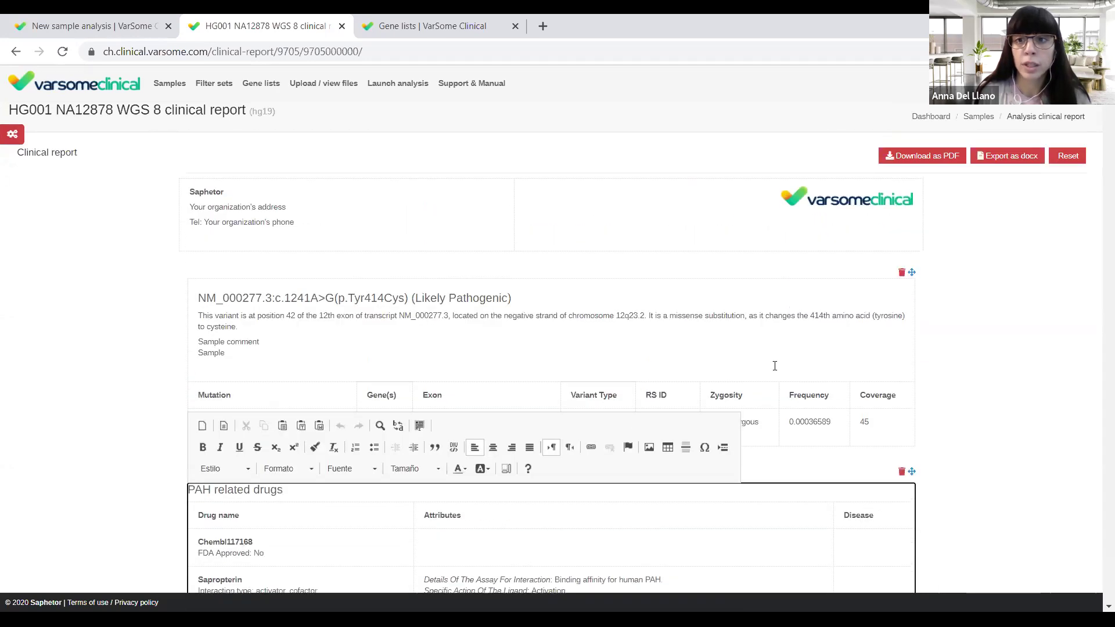
left_click(914, 274)
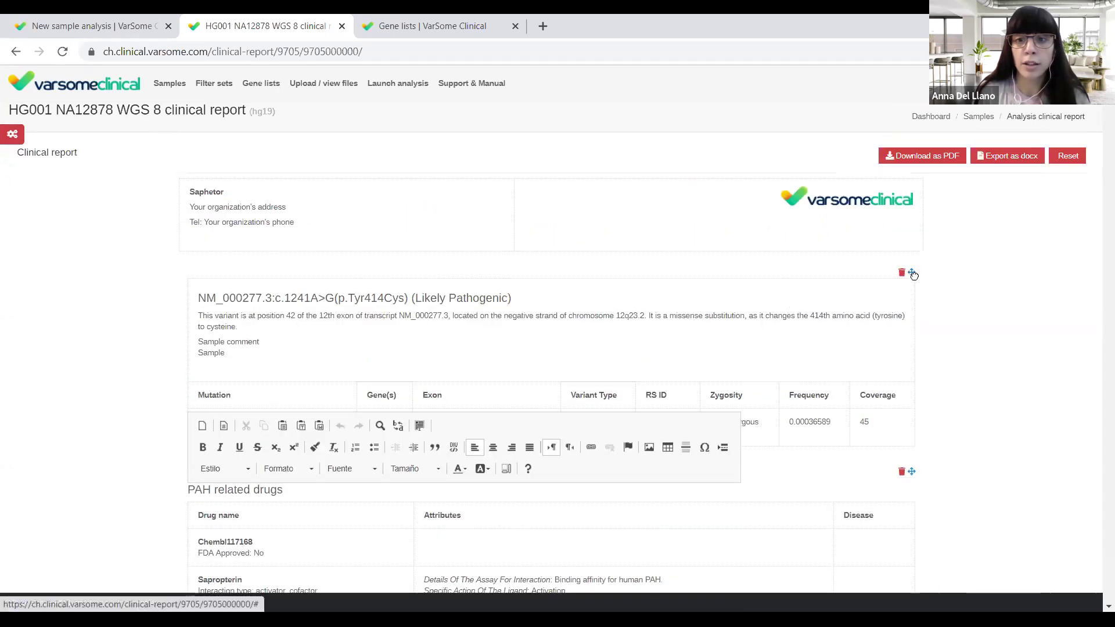
left_click(912, 273)
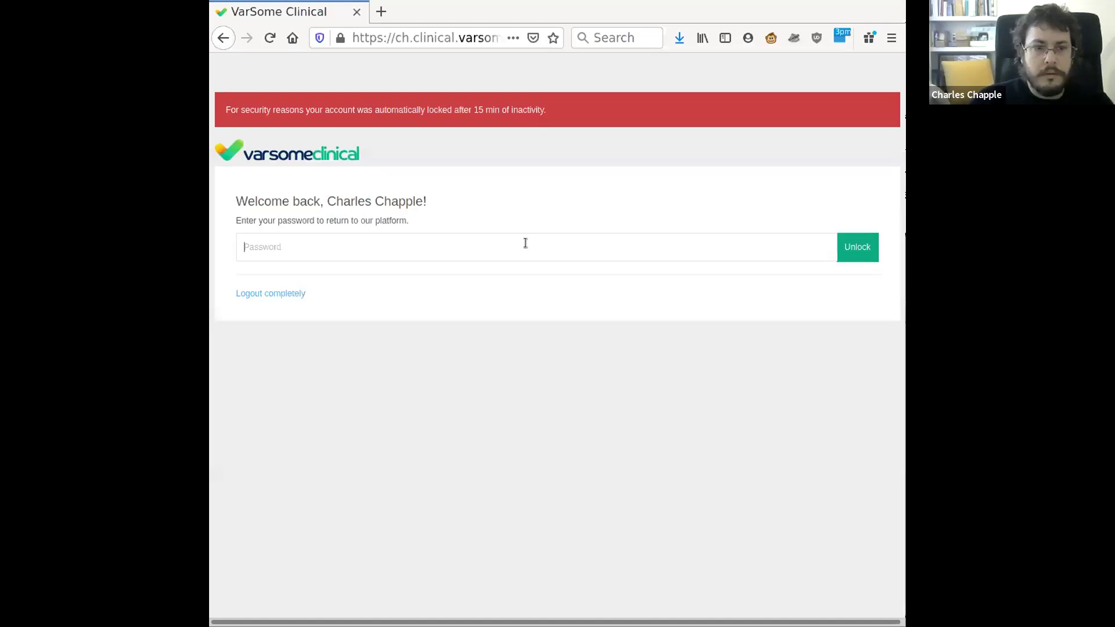
Fill in the account password on the locked session page and unlock the platform
left_click(525, 244)
left_click(525, 283)
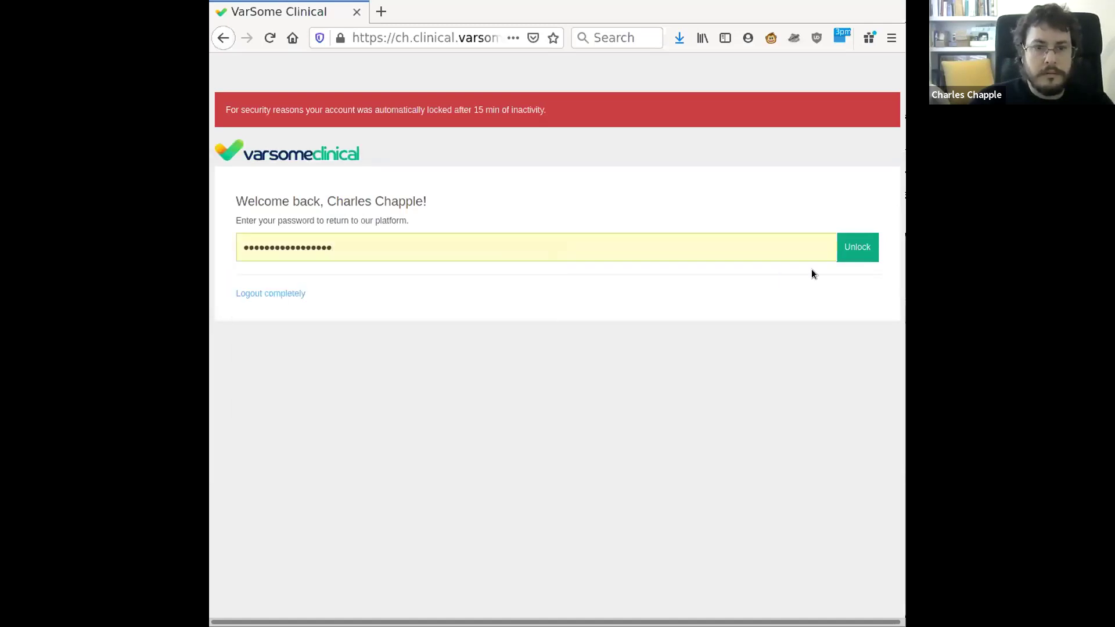
left_click(848, 254)
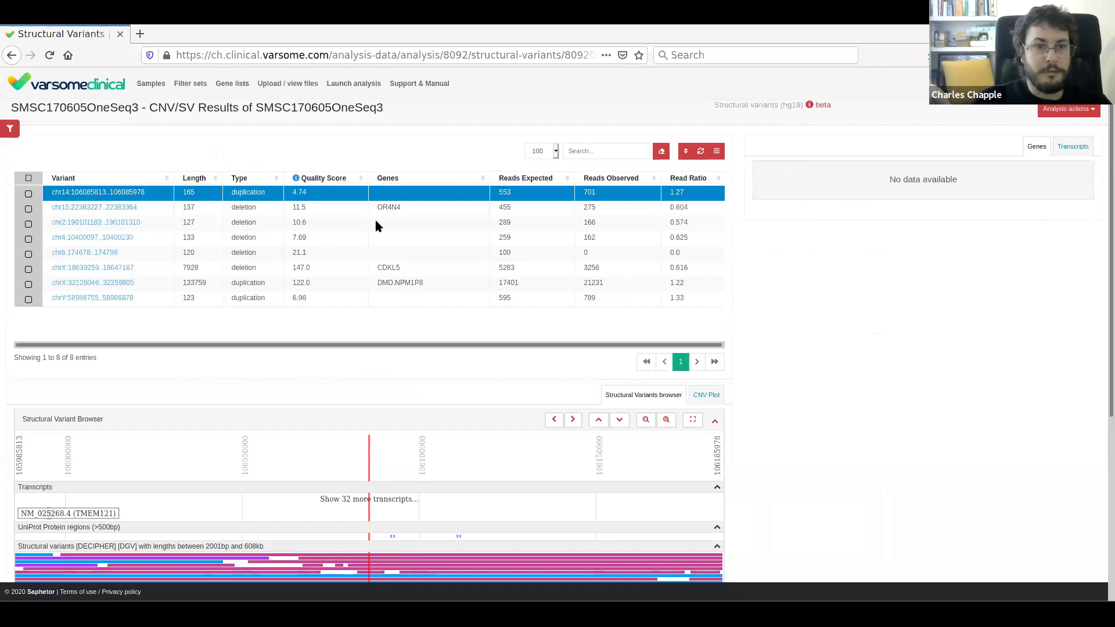
key("alt")
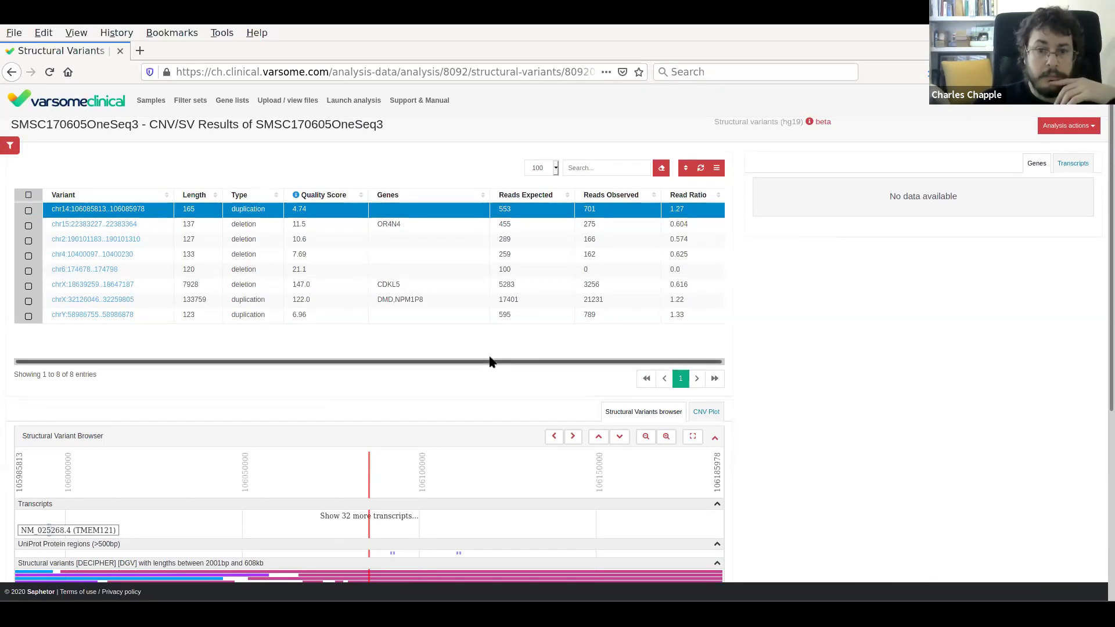
key("alt")
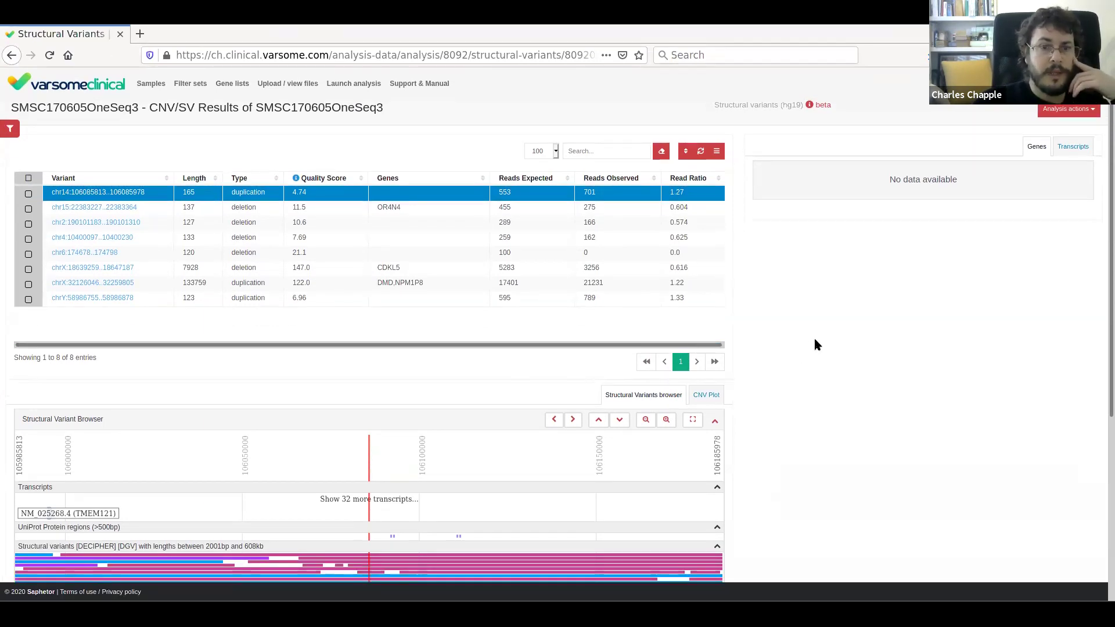